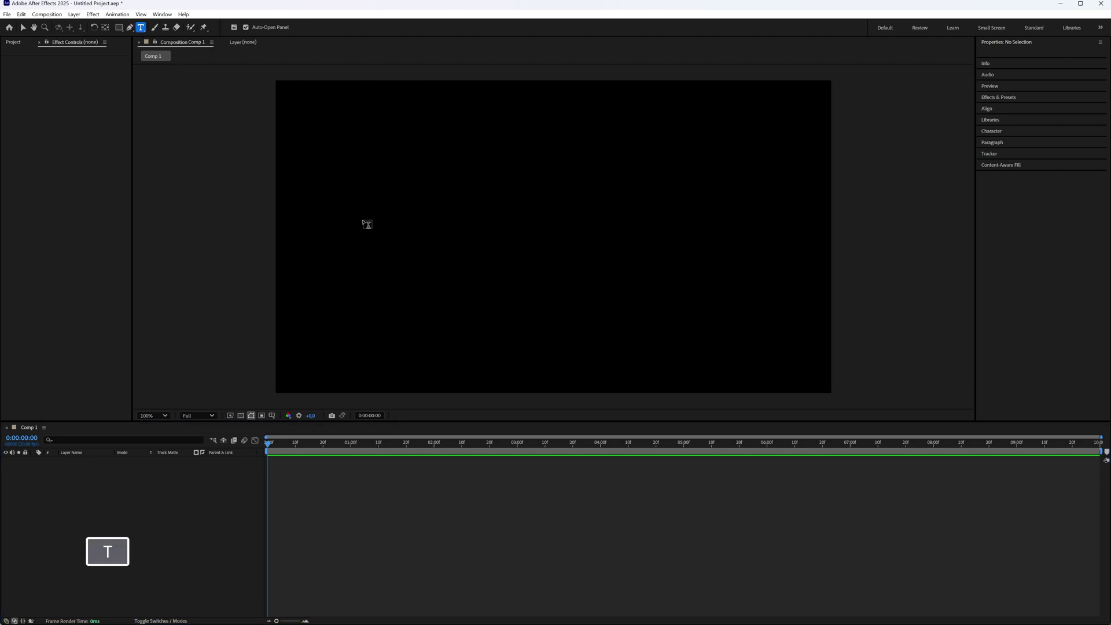
Add a 'Text animation' text layer and centre it horizontally and vertically in Comp 1
left_click(374, 219)
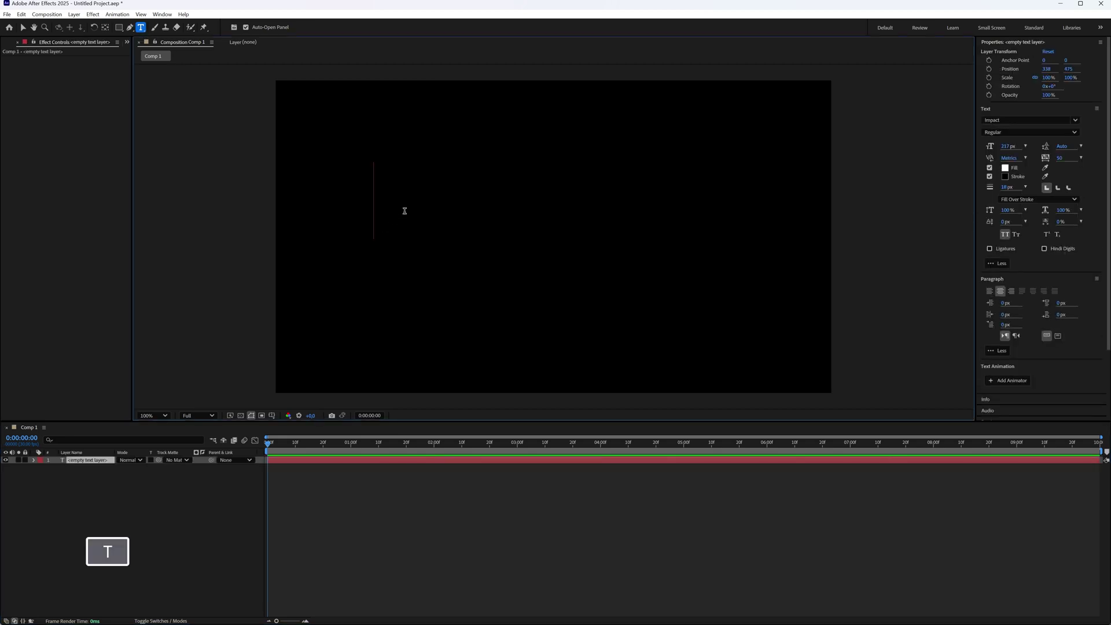
type("Text an")
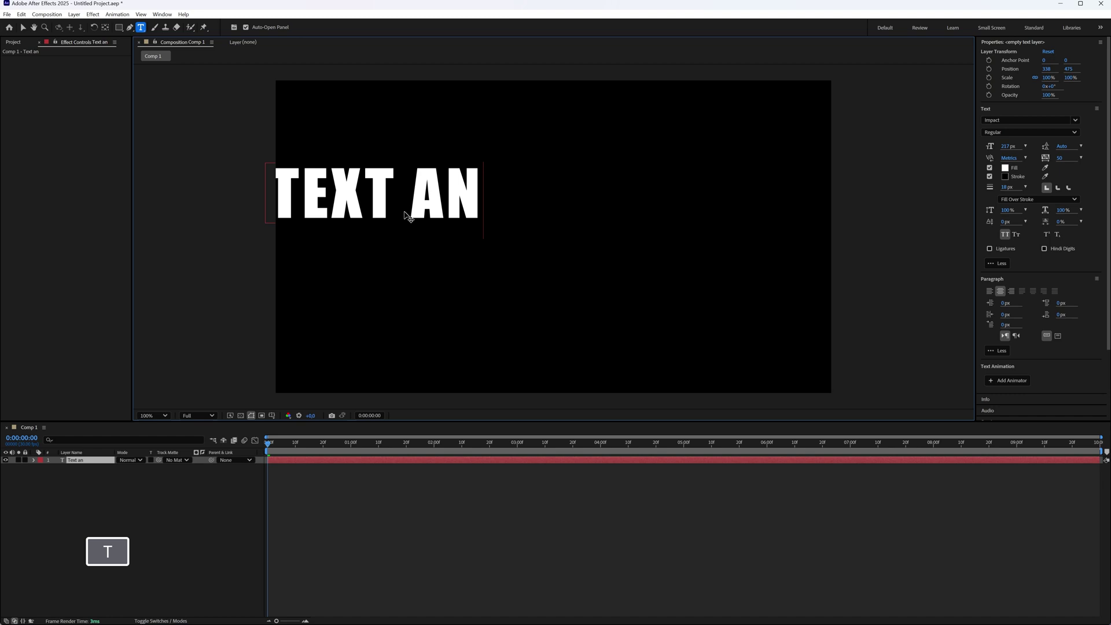
type("imation")
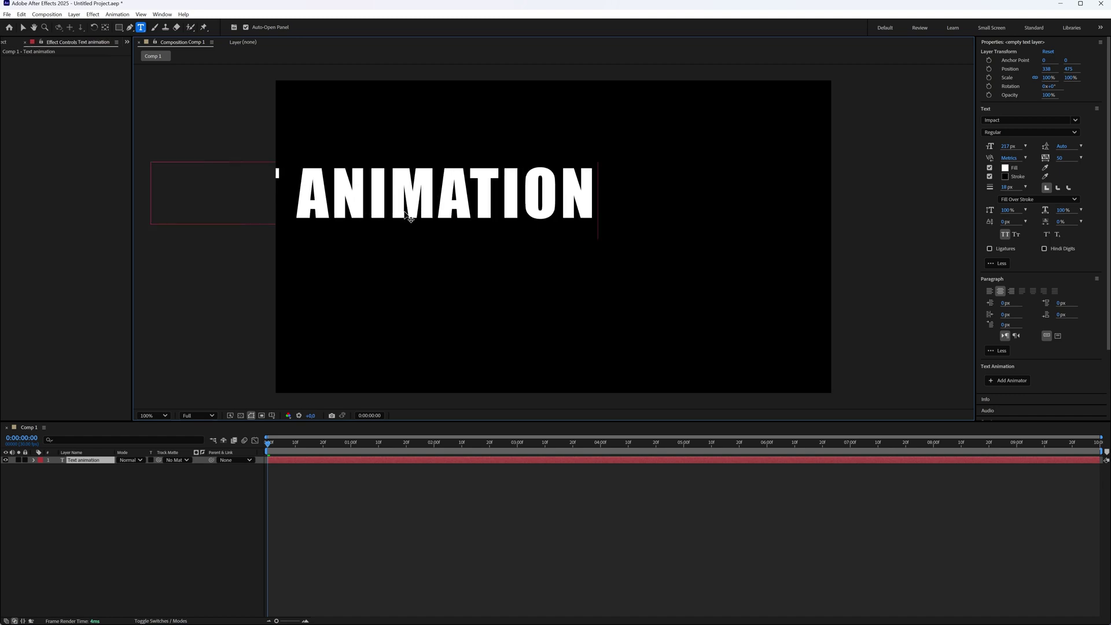
scroll(1009, 370, "down", 3)
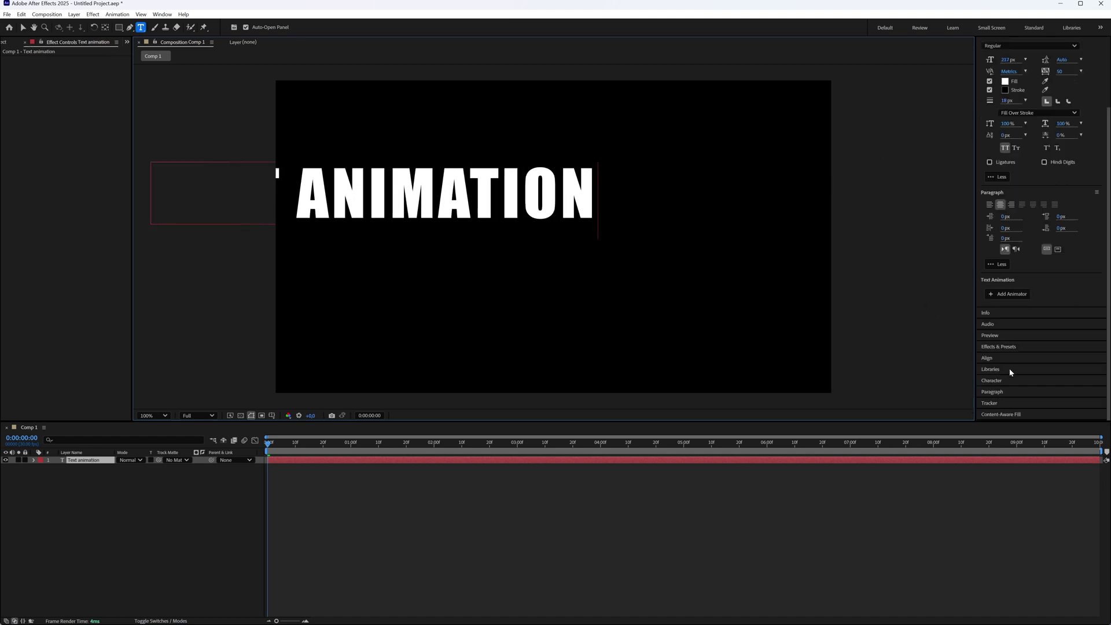
left_click(1003, 358)
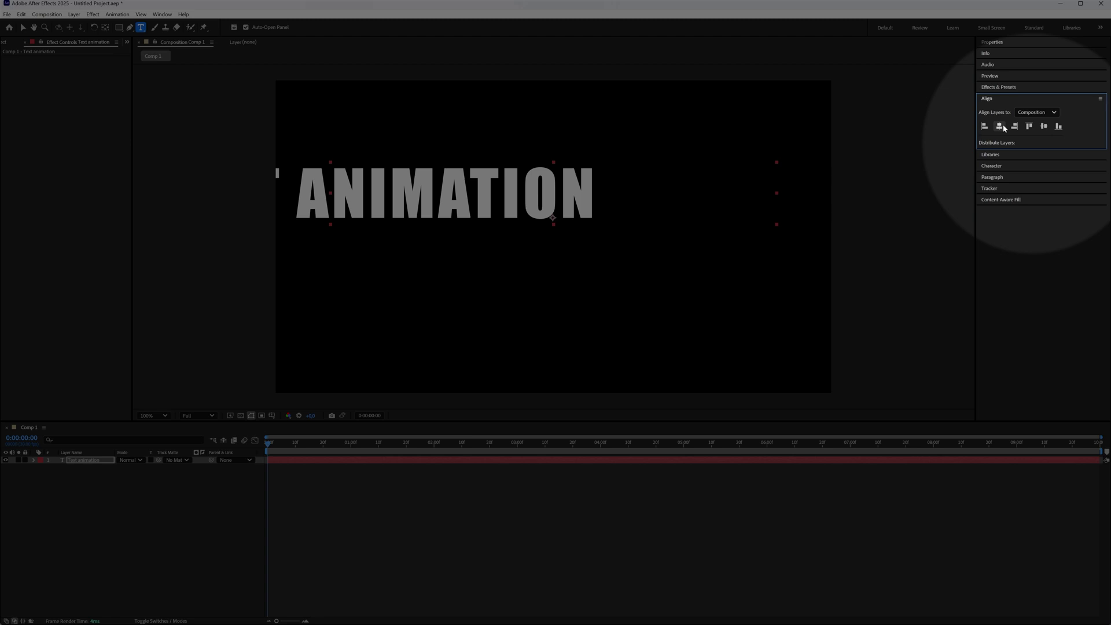
left_click(999, 126)
left_click(1043, 127)
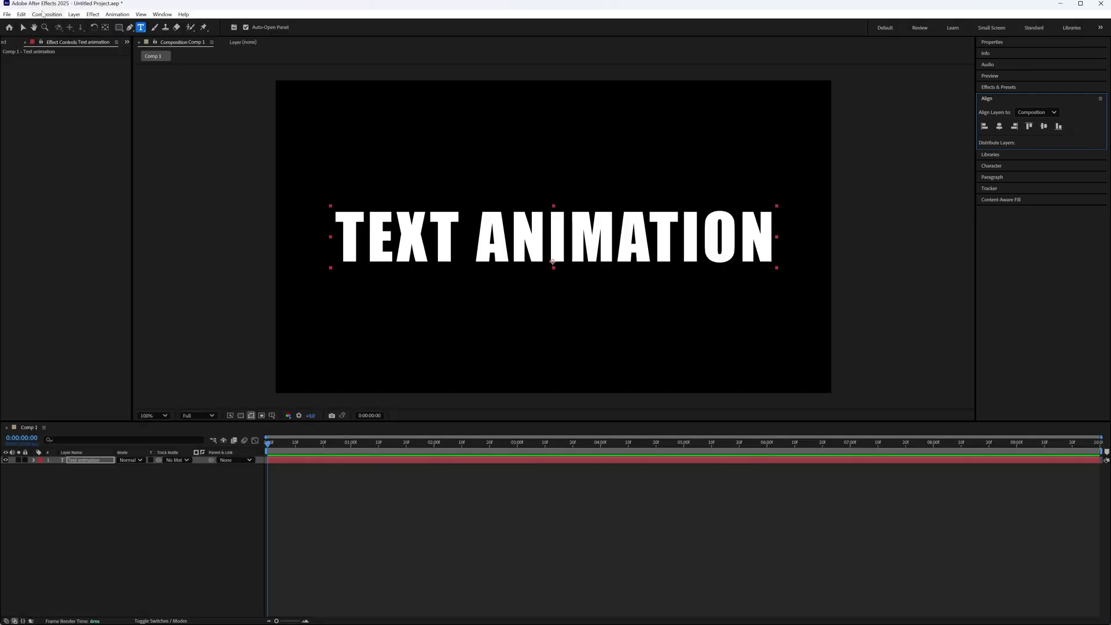
Add an Opacity animator at 0% to the Text animation layer and expand Range Selector 1
key("v")
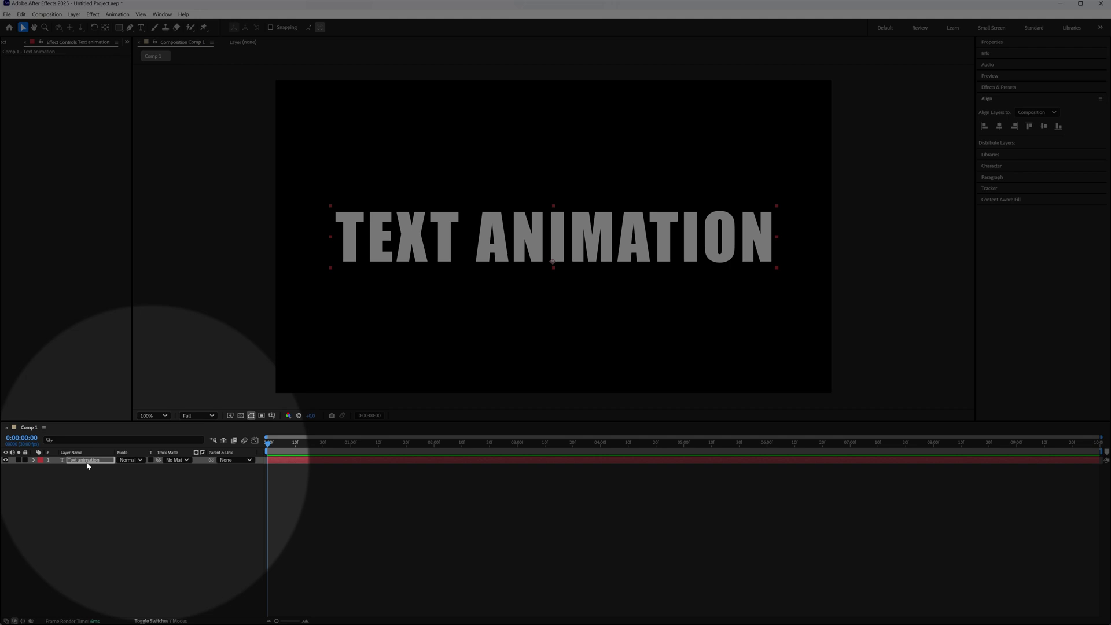
left_click(50, 459)
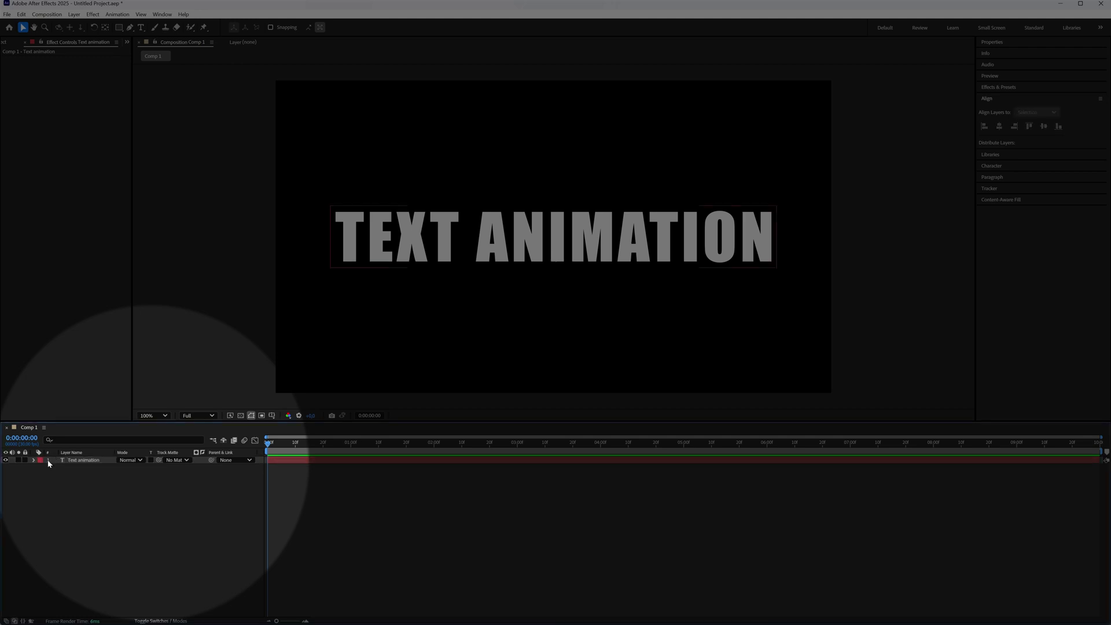
left_click(34, 460)
left_click(202, 468)
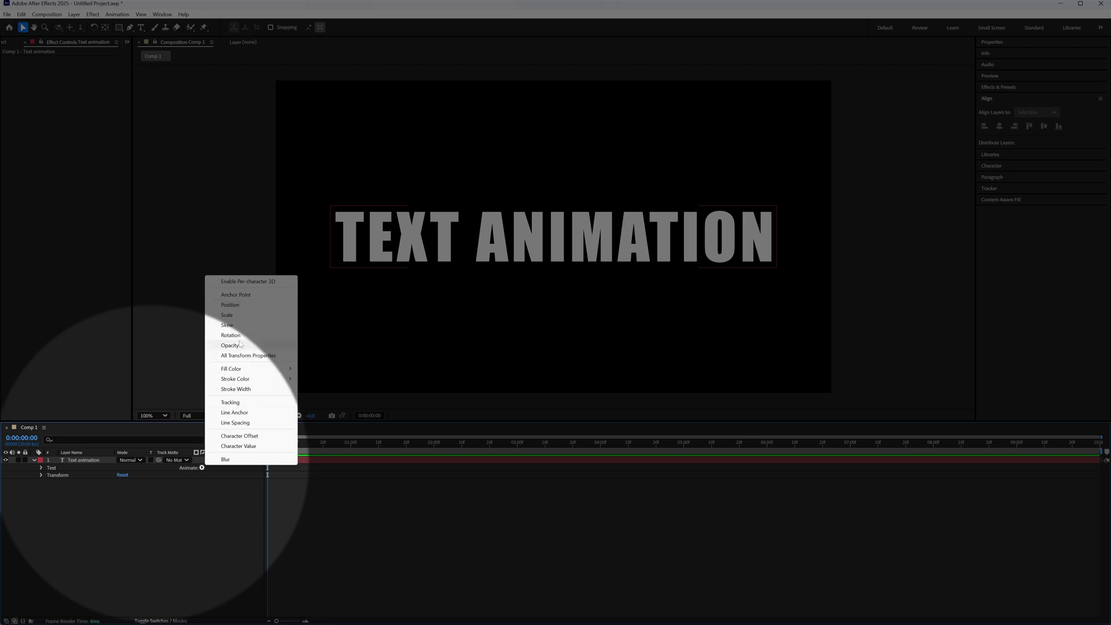
left_click(237, 350)
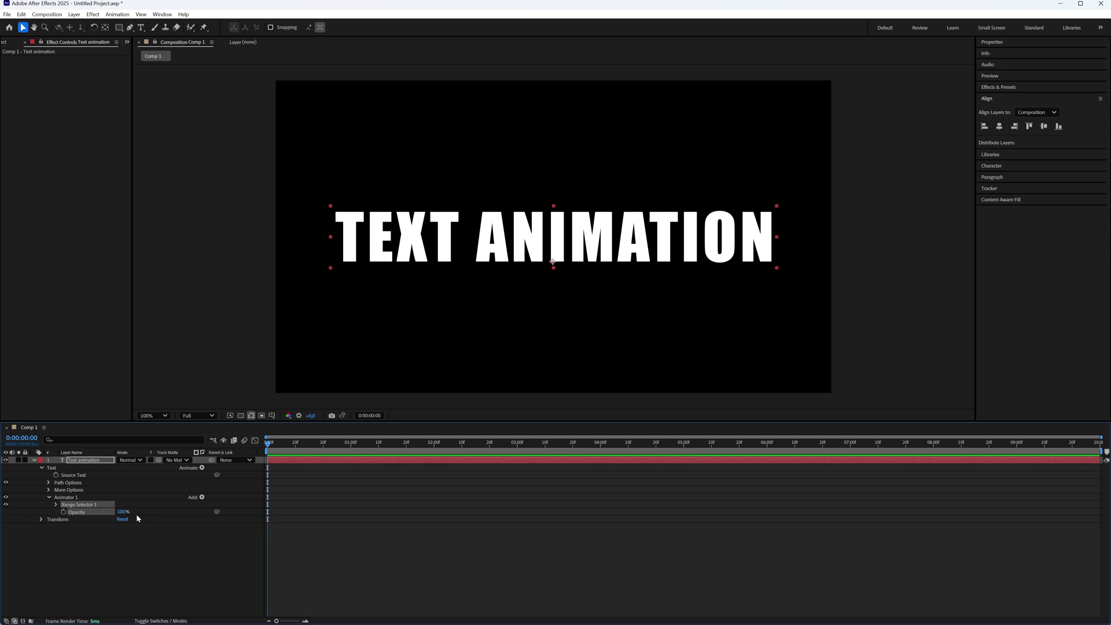
left_click(124, 511)
type("0")
key("Return")
left_click(56, 505)
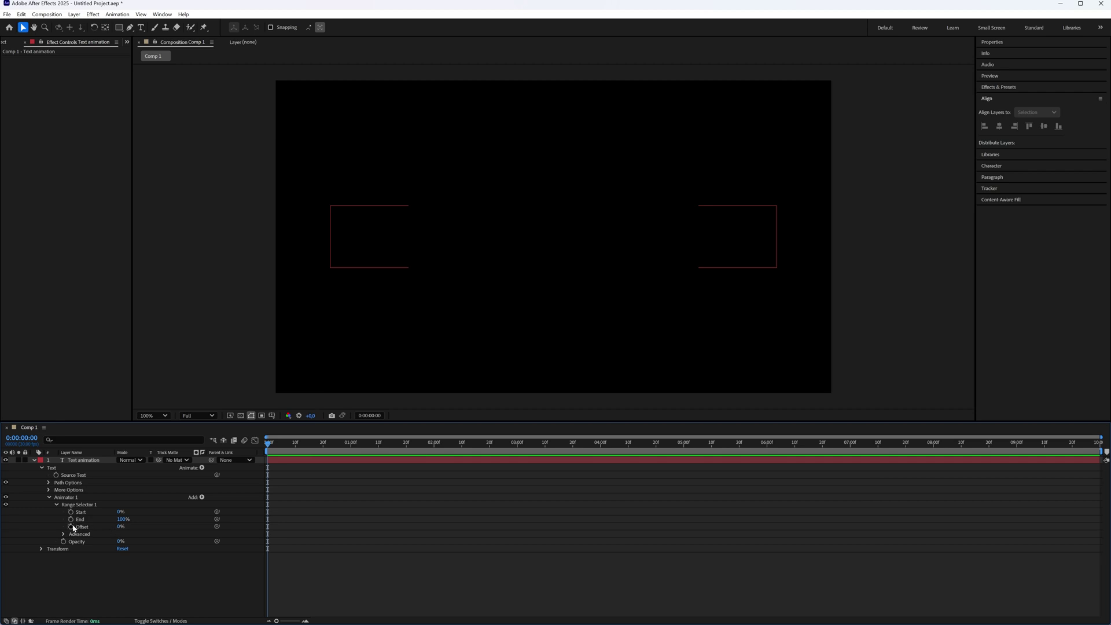
Keyframe Range Selector 1's Offset from -100% at 0:00 to 100% at 1:00
left_click_drag(120, 527, 2, 522)
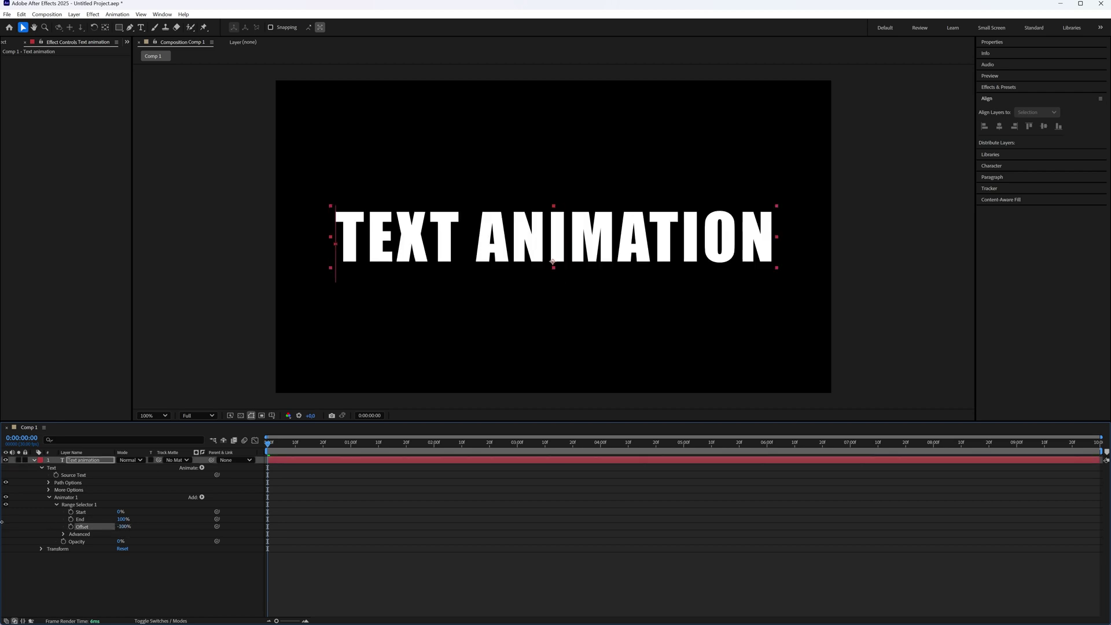
left_click(71, 527)
left_click_drag(269, 444, 351, 468)
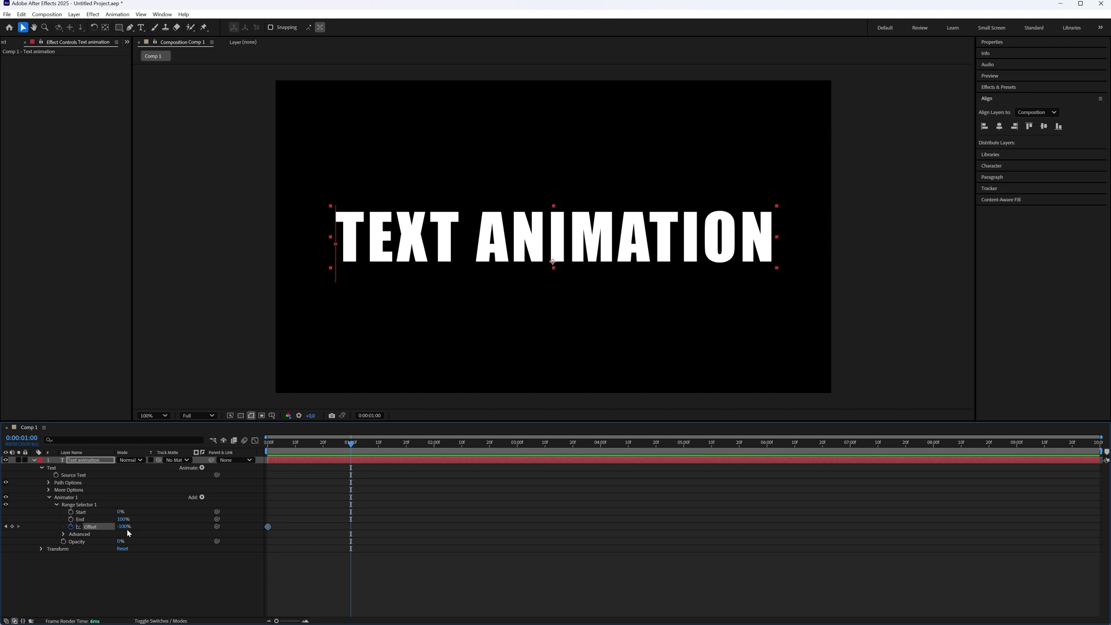
left_click_drag(123, 527, 562, 568)
Set Range Selector 1's Advanced Shape to Ramp Up with Ease High 50% and Ease Low 50%
left_click(64, 534)
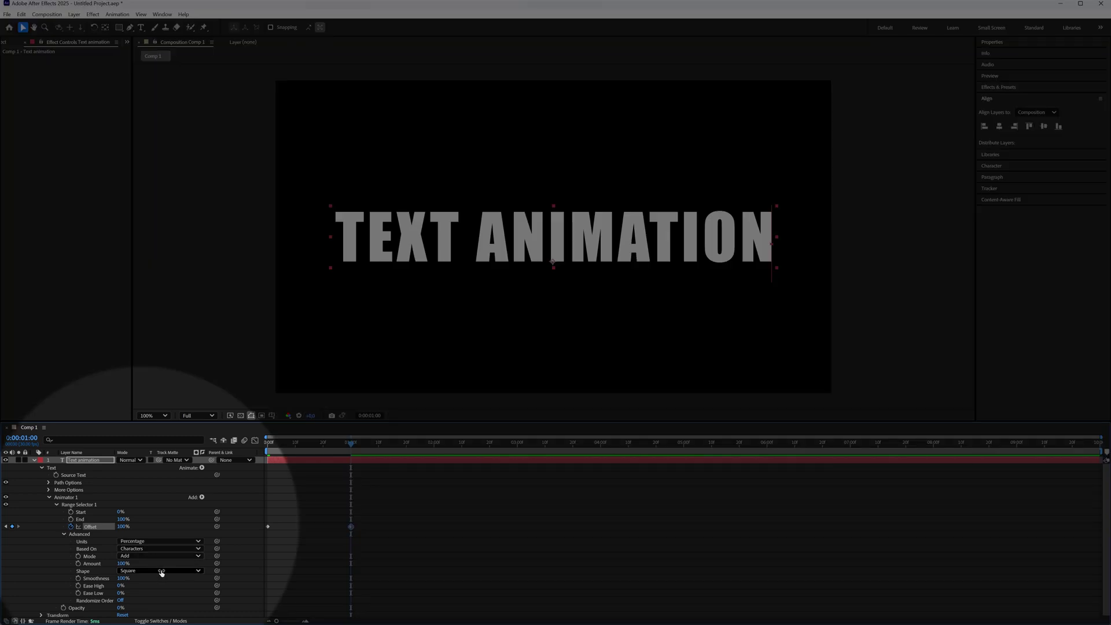
left_click(162, 572)
left_click(165, 524)
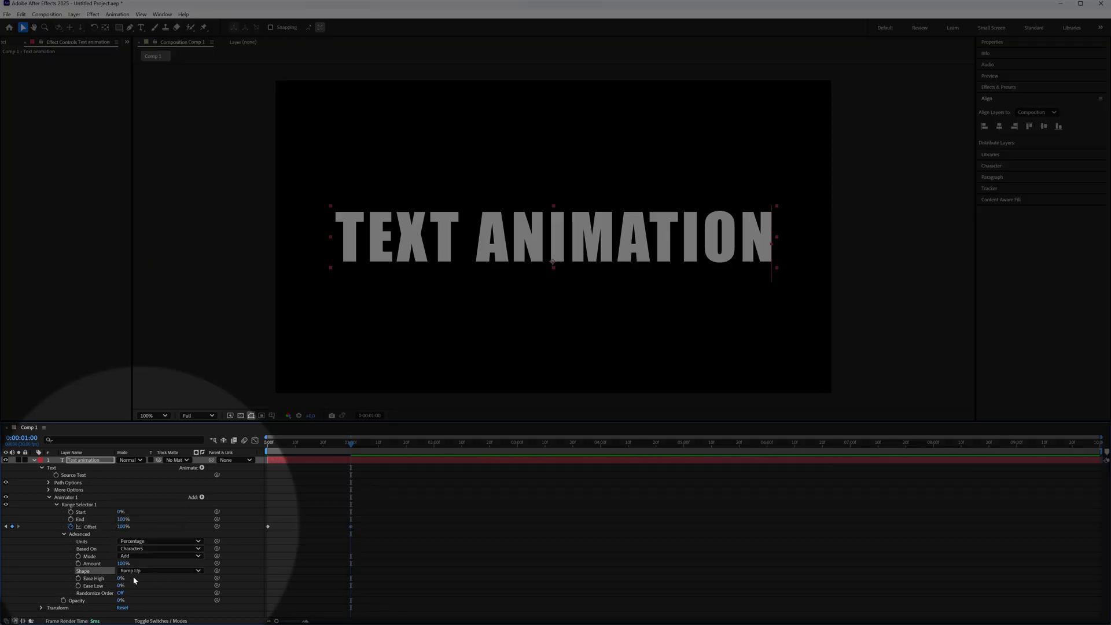
left_click(120, 579)
type("50")
left_click(120, 586)
type("5")
left_click(240, 618)
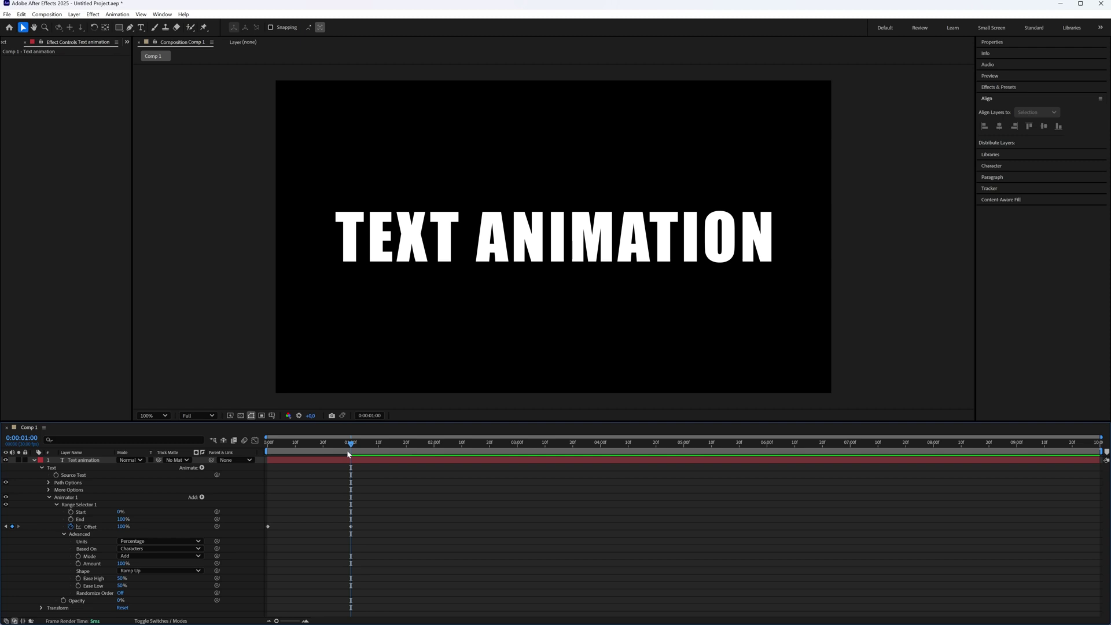
left_click_drag(351, 444, 268, 444)
key("space")
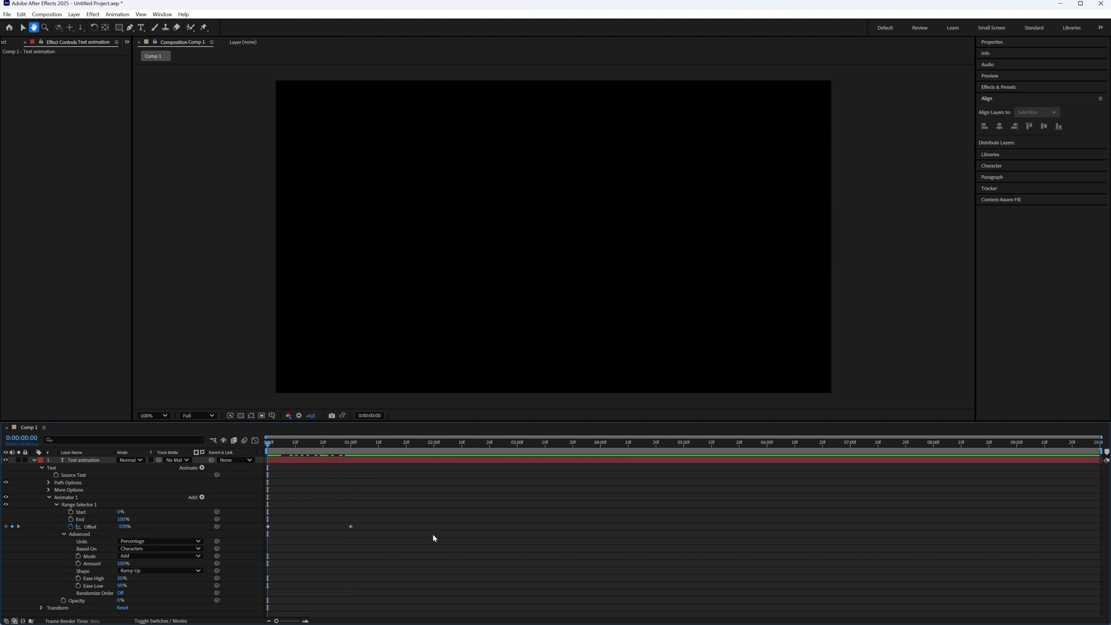
key("space")
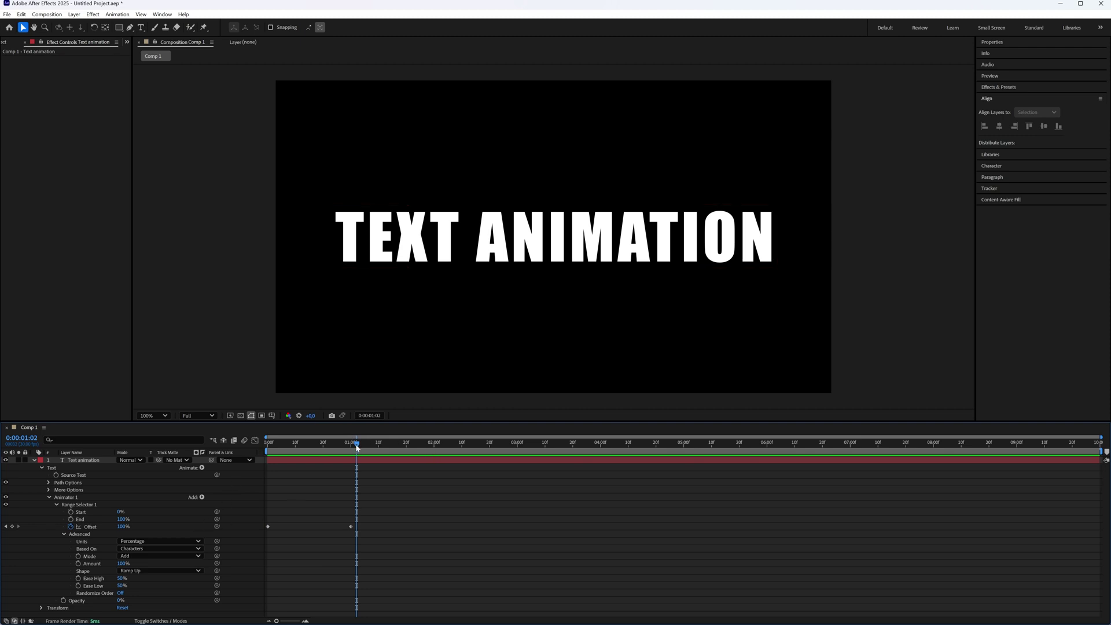
left_click_drag(356, 444, 435, 477)
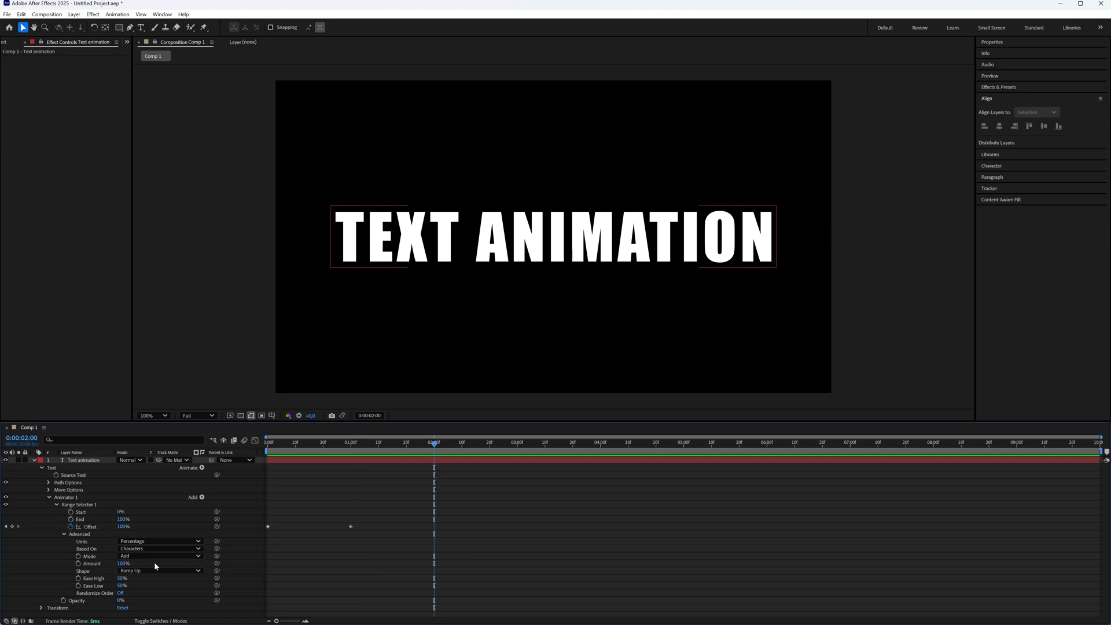
Duplicate Range Selector 1 as Range Selector 2 and select both of its Offset keyframes
left_click(88, 507)
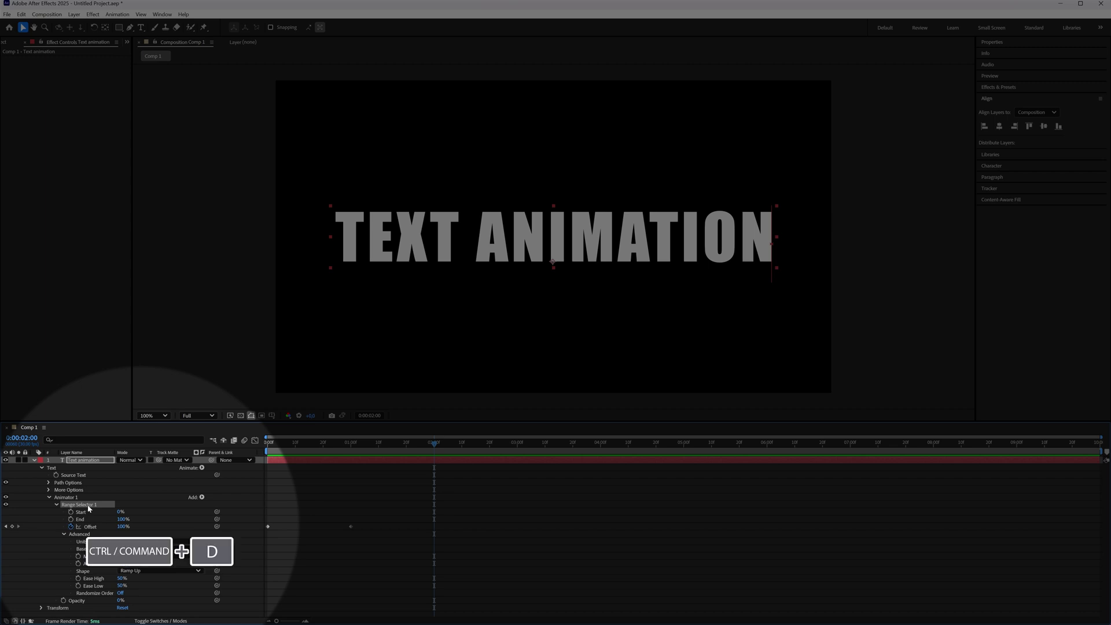
key("ctrl+d")
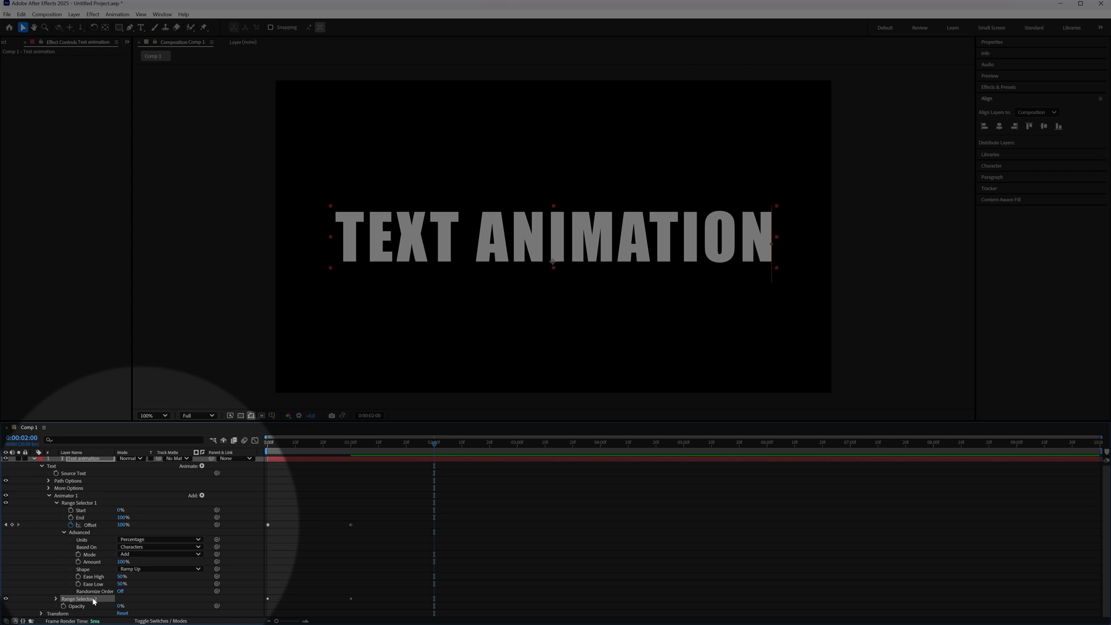
key("u")
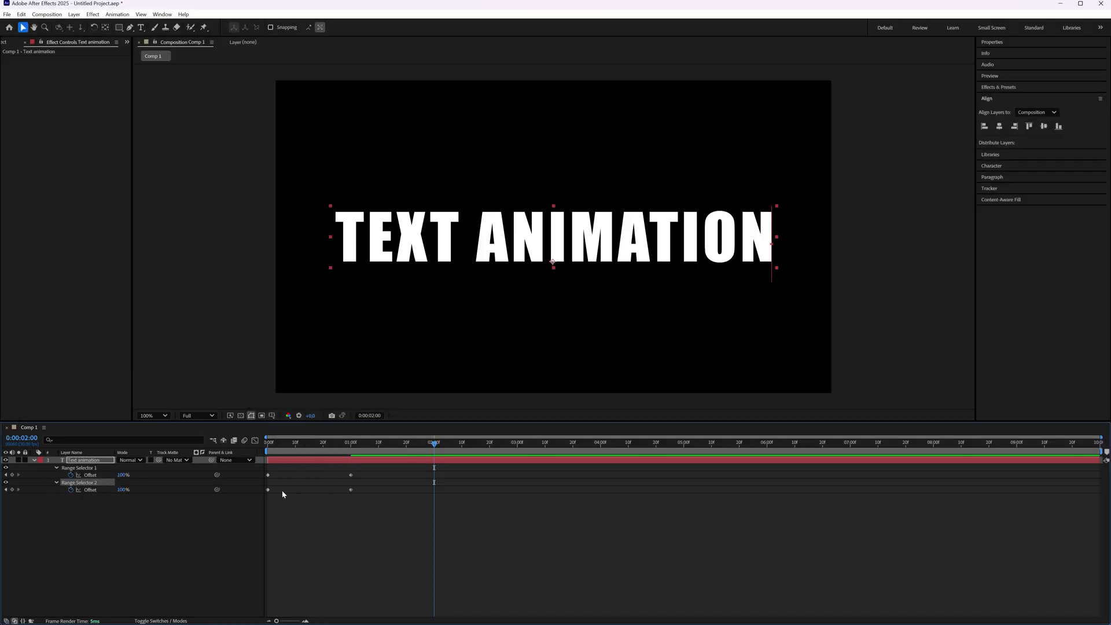
left_click(354, 497)
left_click_drag(354, 497, 435, 508)
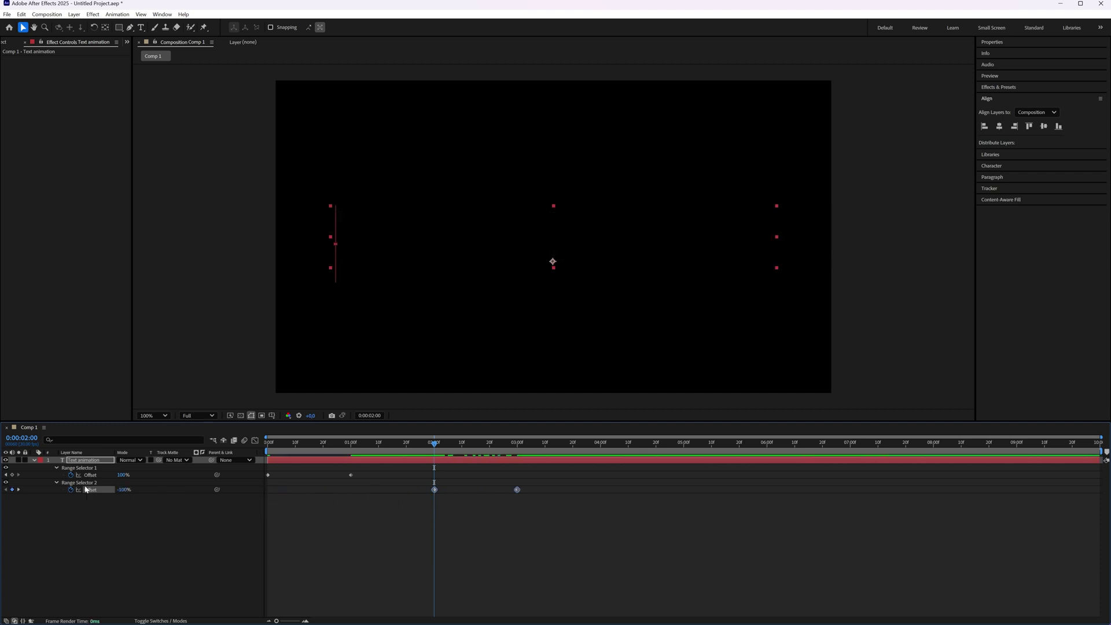
Set Range Selector 2's Advanced Shape to Ramp Down and preview the animation from the start
left_click(57, 482)
left_click(56, 483)
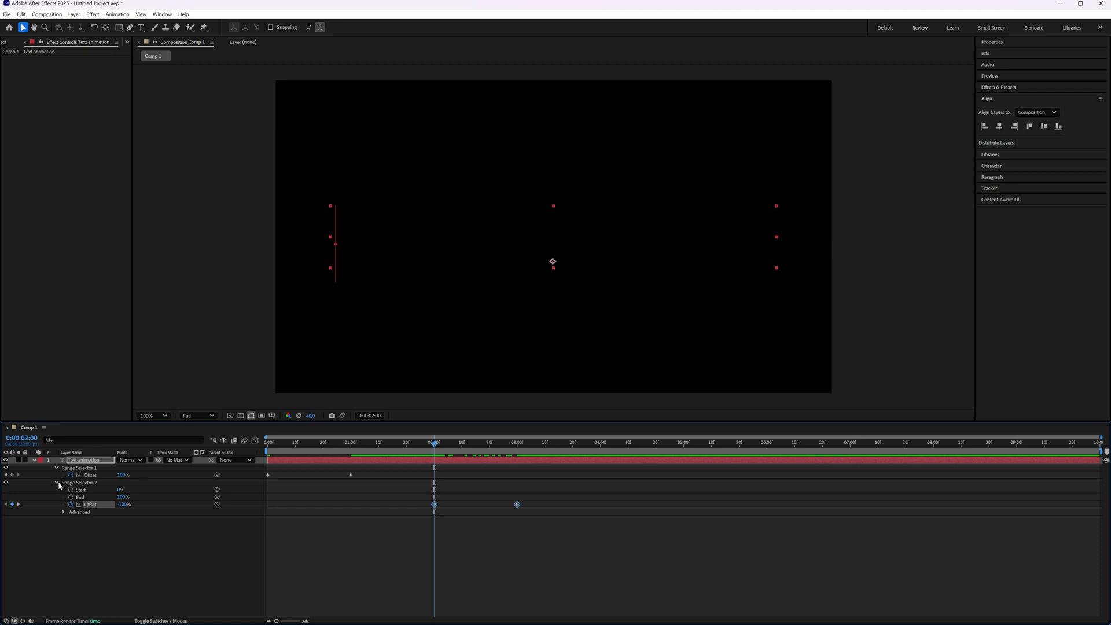
left_click(63, 513)
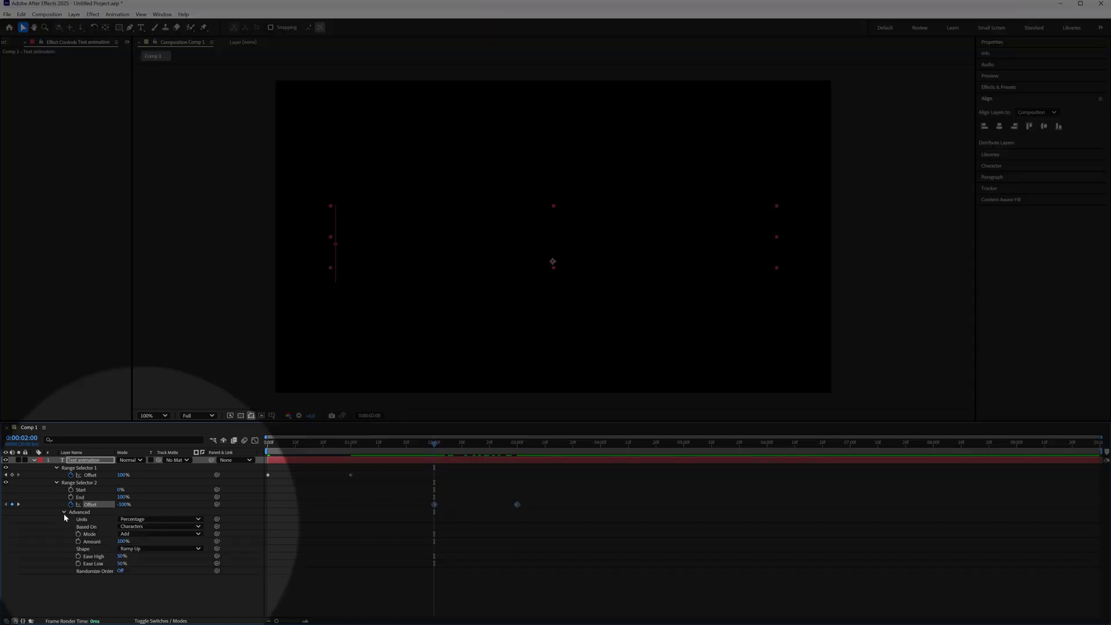
left_click(189, 551)
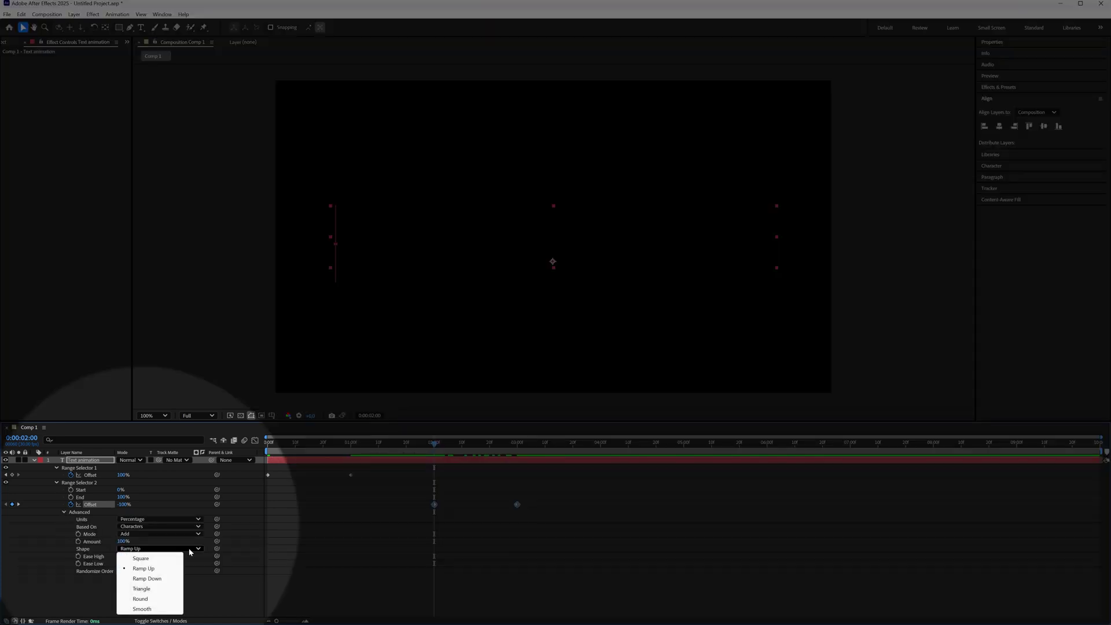
left_click(164, 580)
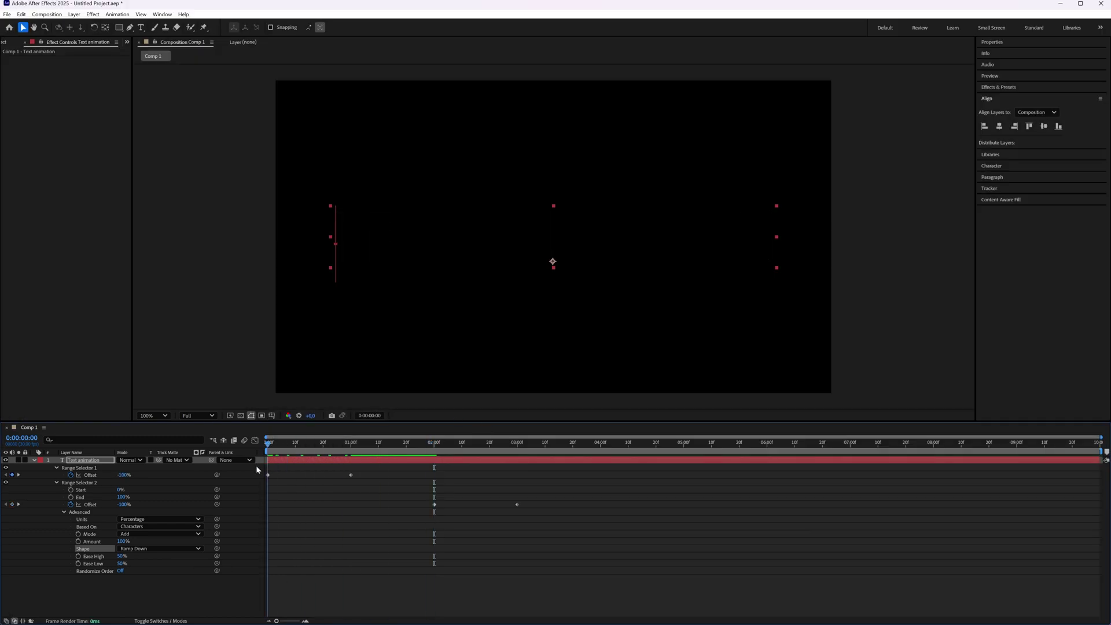
key("Home")
key("space")
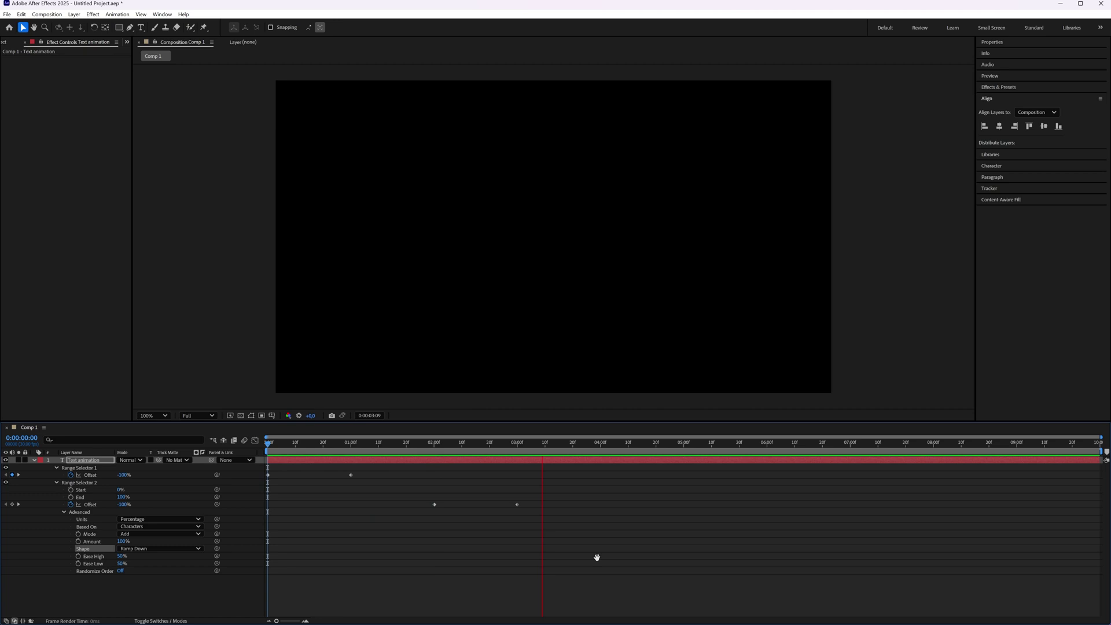
Stop the preview, scrub around one second, and select both Range Selector 2 Offset keyframes
key("space")
left_click_drag(547, 443, 387, 489)
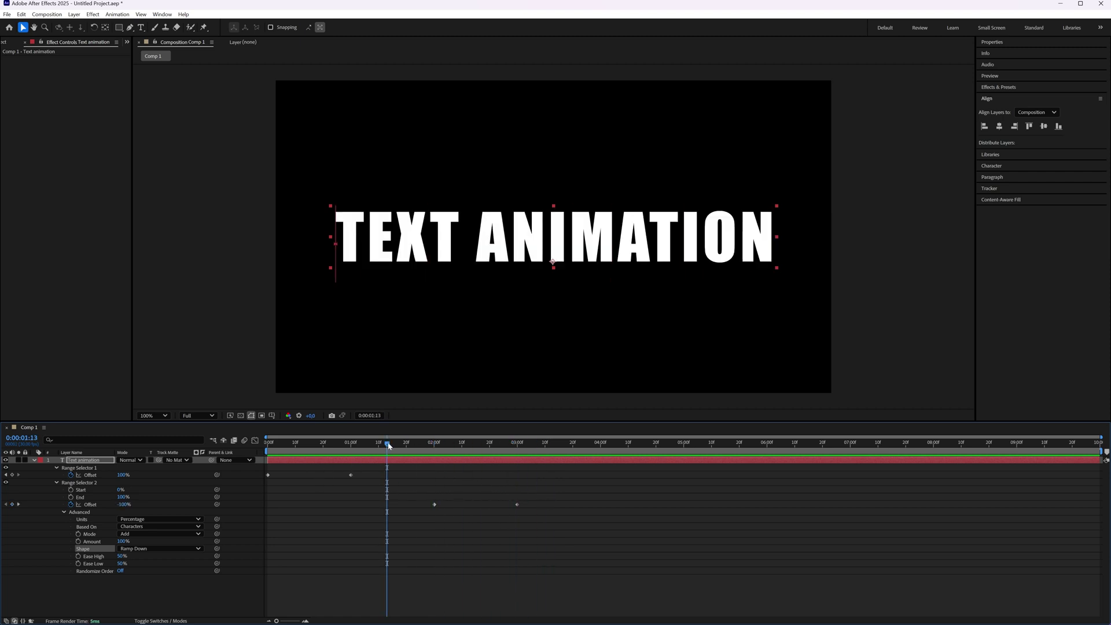
left_click_drag(388, 446, 372, 467)
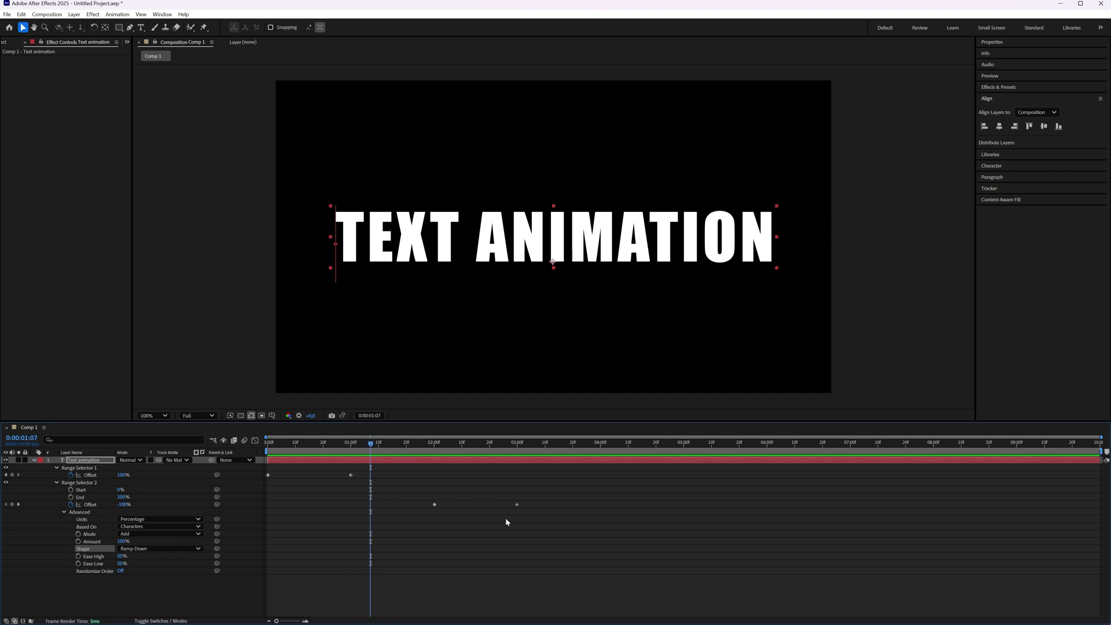
left_click_drag(528, 527, 409, 489)
left_click_drag(381, 445, 356, 467)
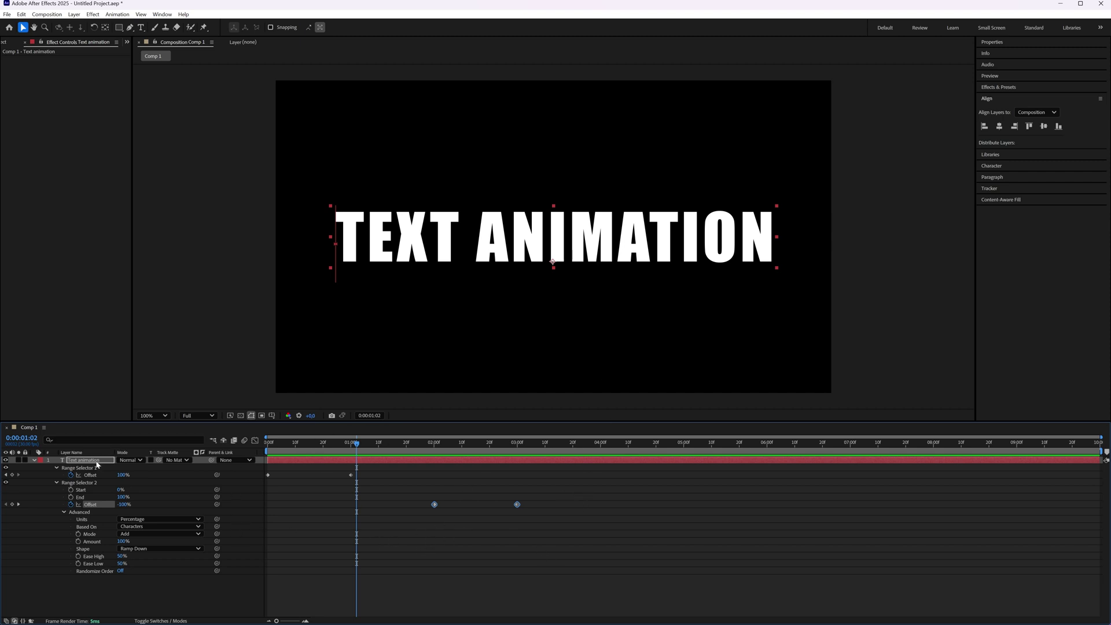
Collapse the Text animation layer and show only its keyframed properties, scrubbing to about 2:23
left_click_drag(353, 444, 495, 470)
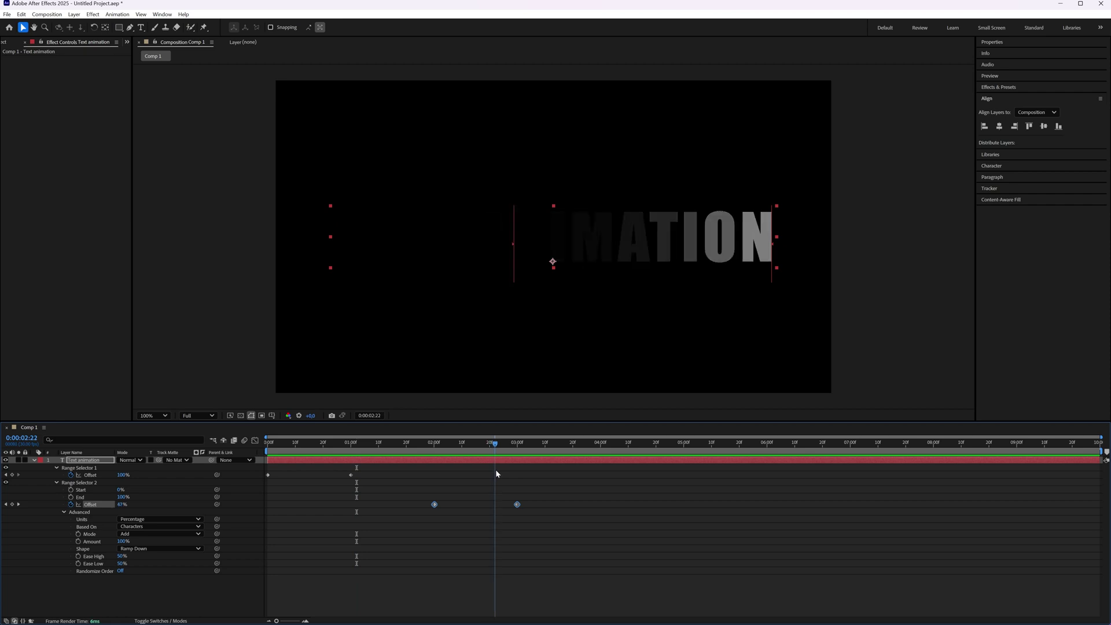
left_click(35, 460)
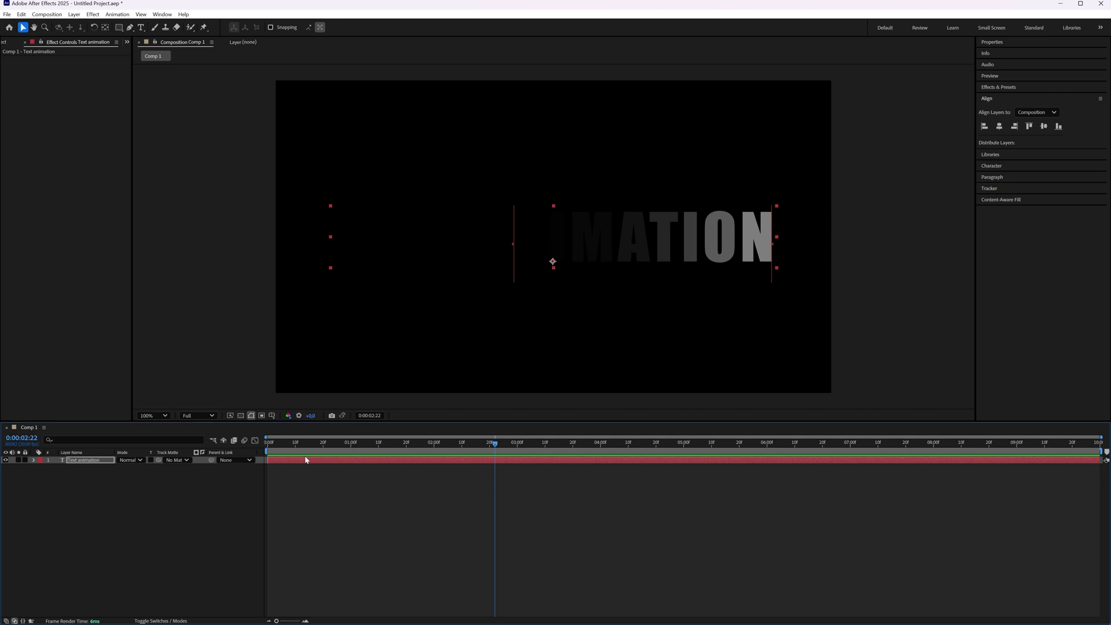
key("u")
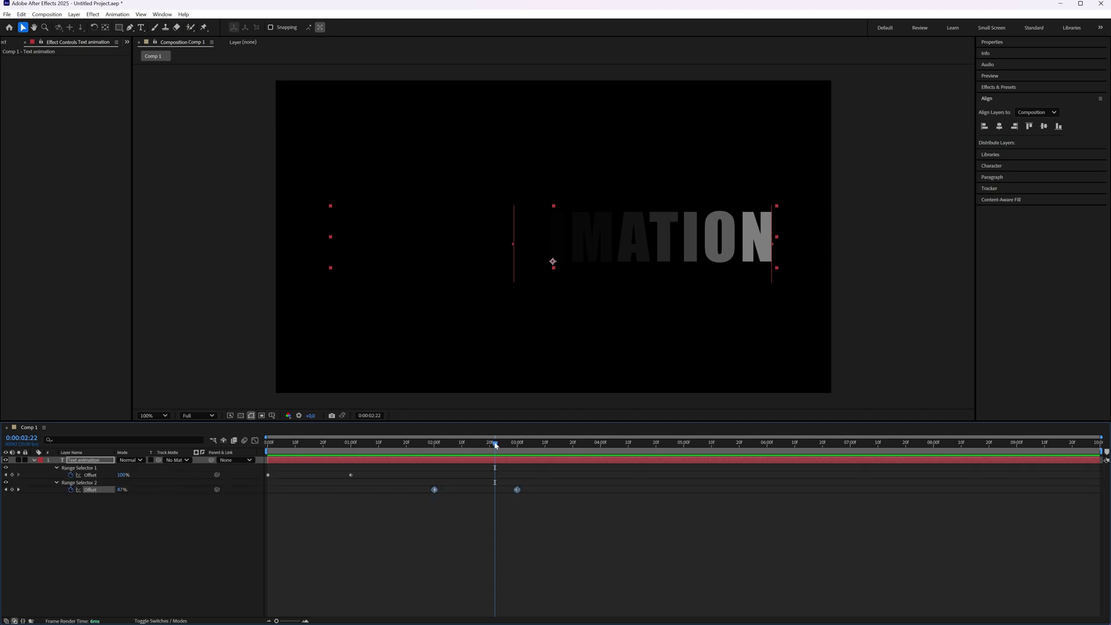
mouse_move(495, 445)
left_mouse_down()
mouse_move(507, 447)
mouse_move(496, 446)
left_mouse_up()
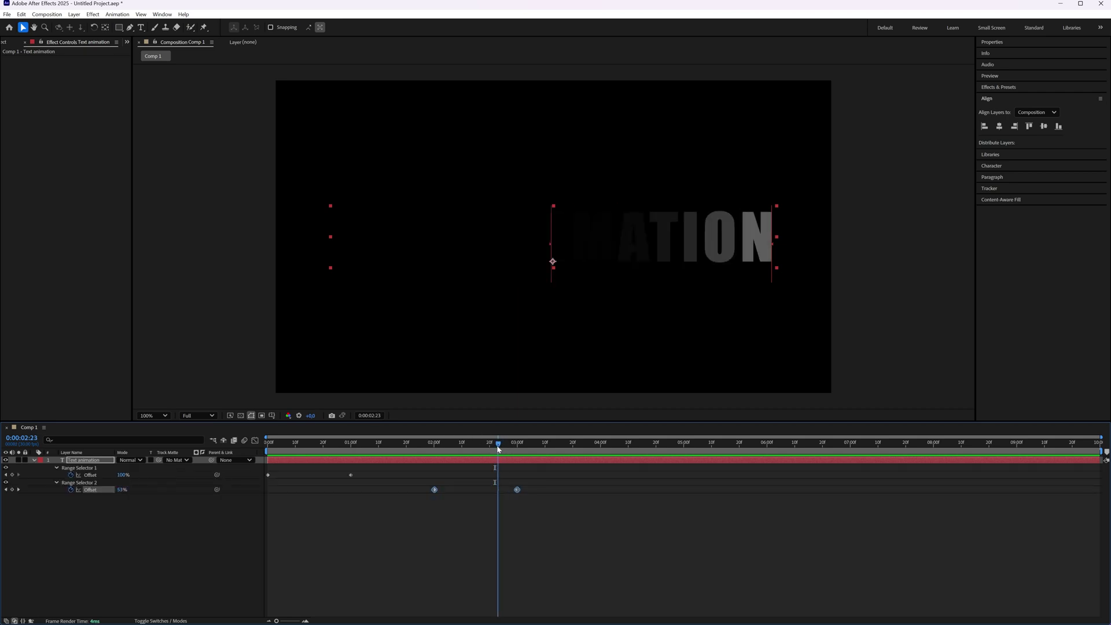
Duplicate the Text animation layer and move the copy to start at 0:00:02:23
left_click(80, 531)
left_click(99, 461)
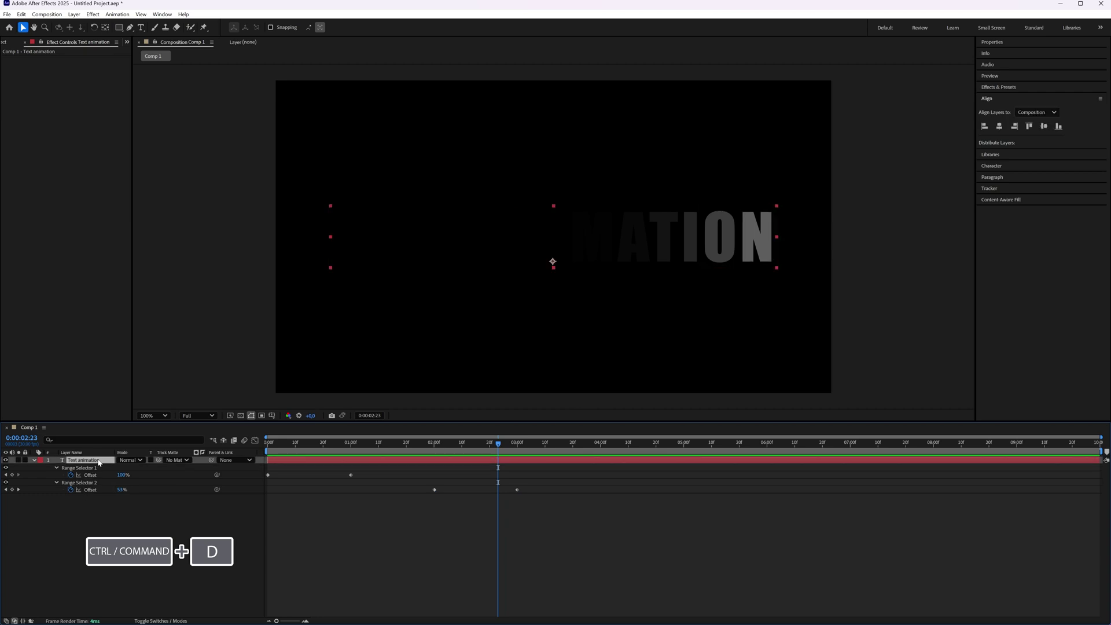
key("ctrl+d")
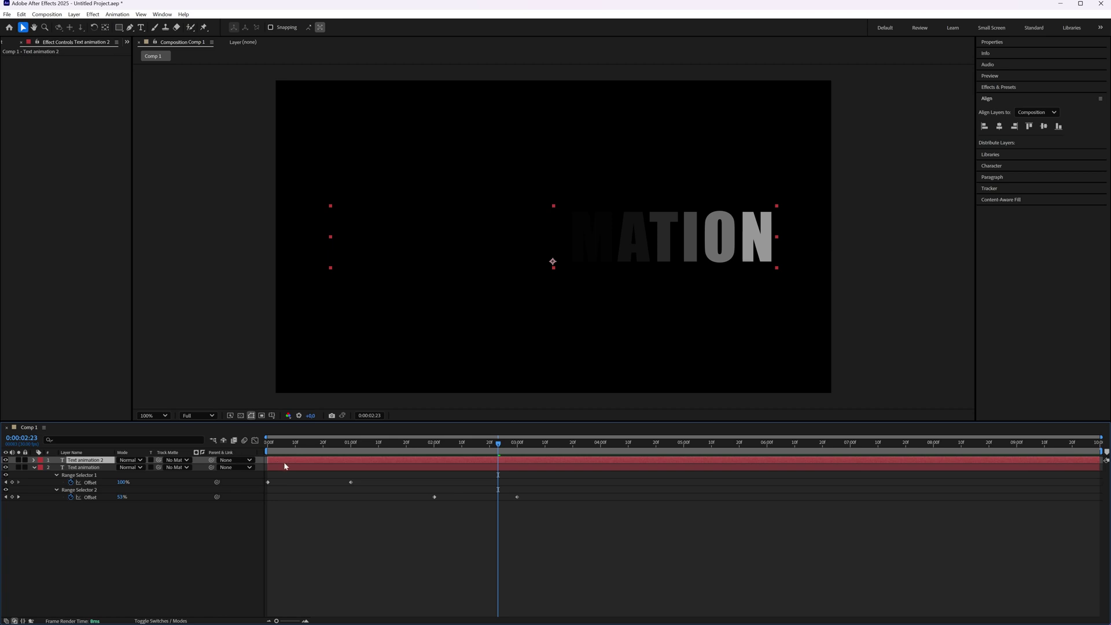
left_click_drag(285, 467, 514, 473)
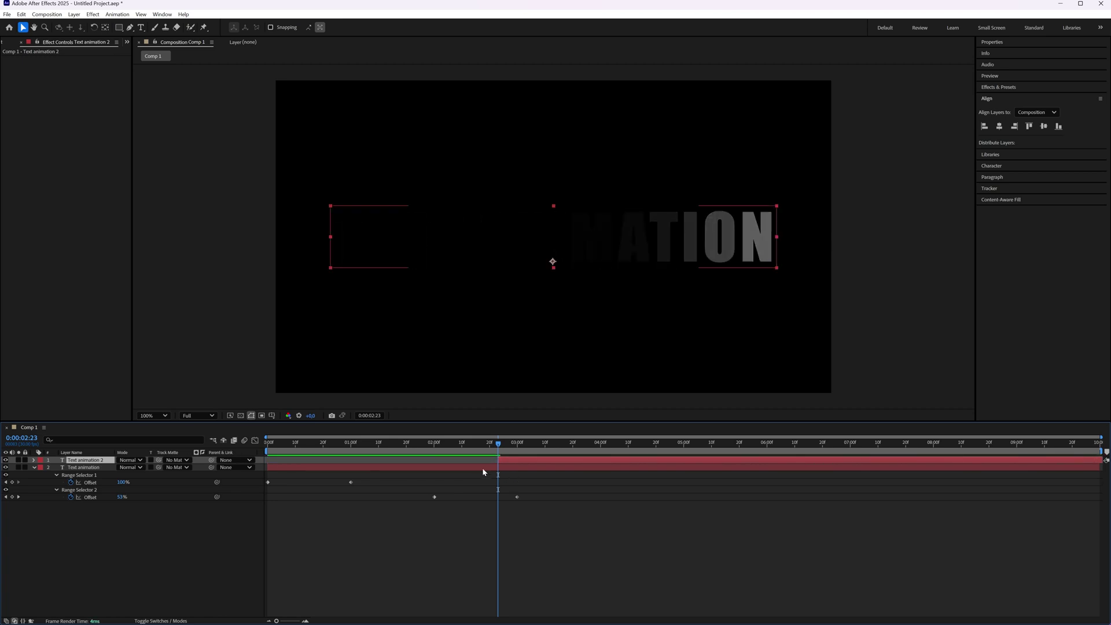
Change the duplicated layer's text to 'TEXT APPEARS' and commit the edit
double_click(98, 461)
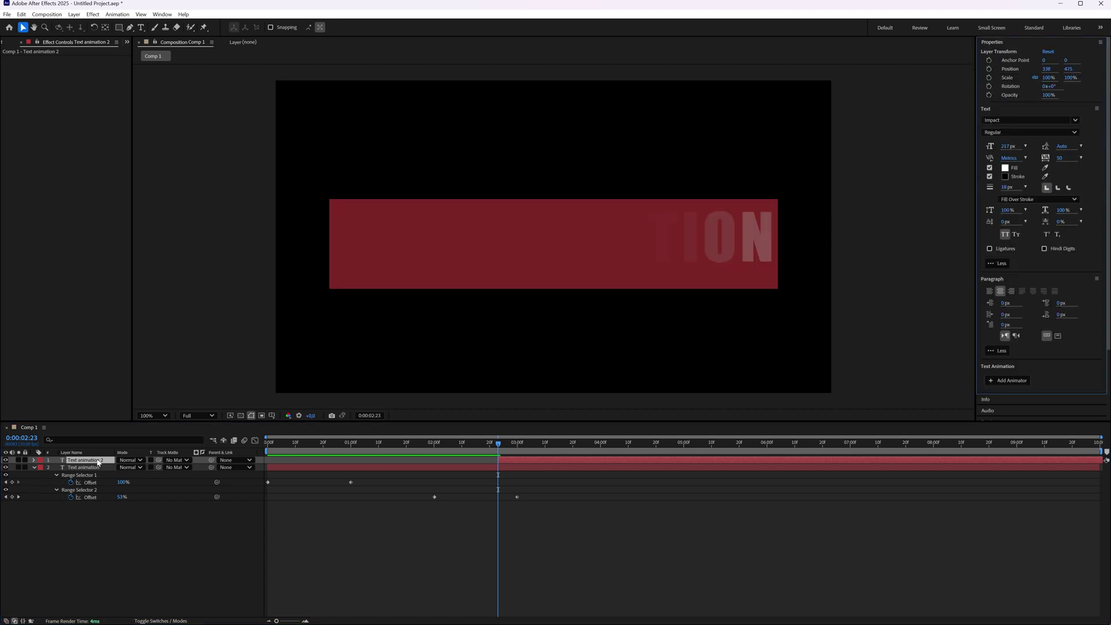
type("text appear")
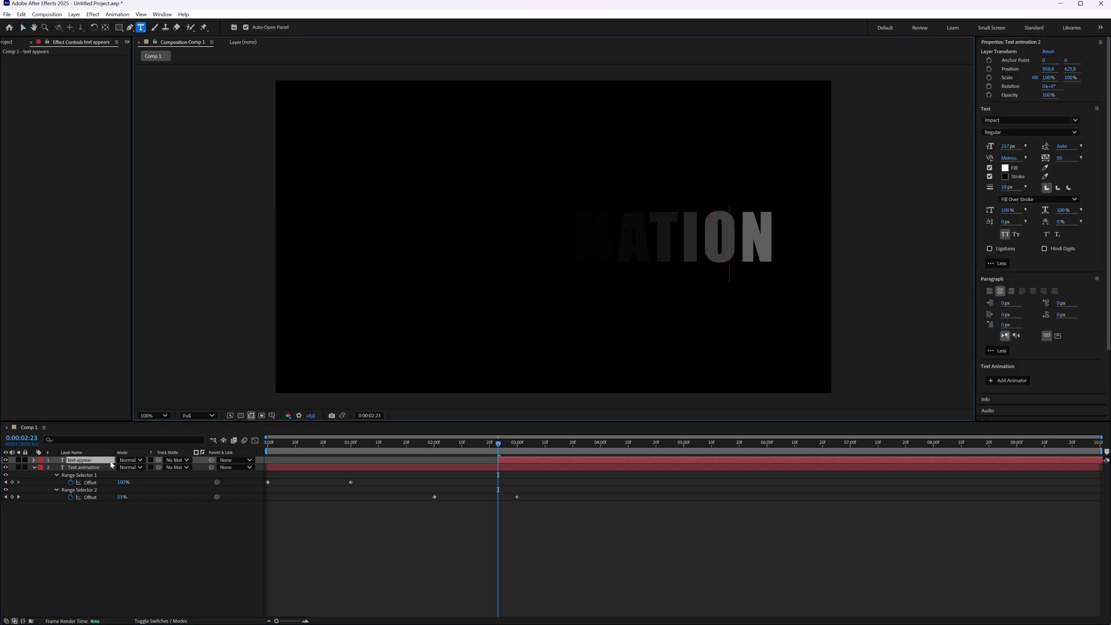
type("ss")
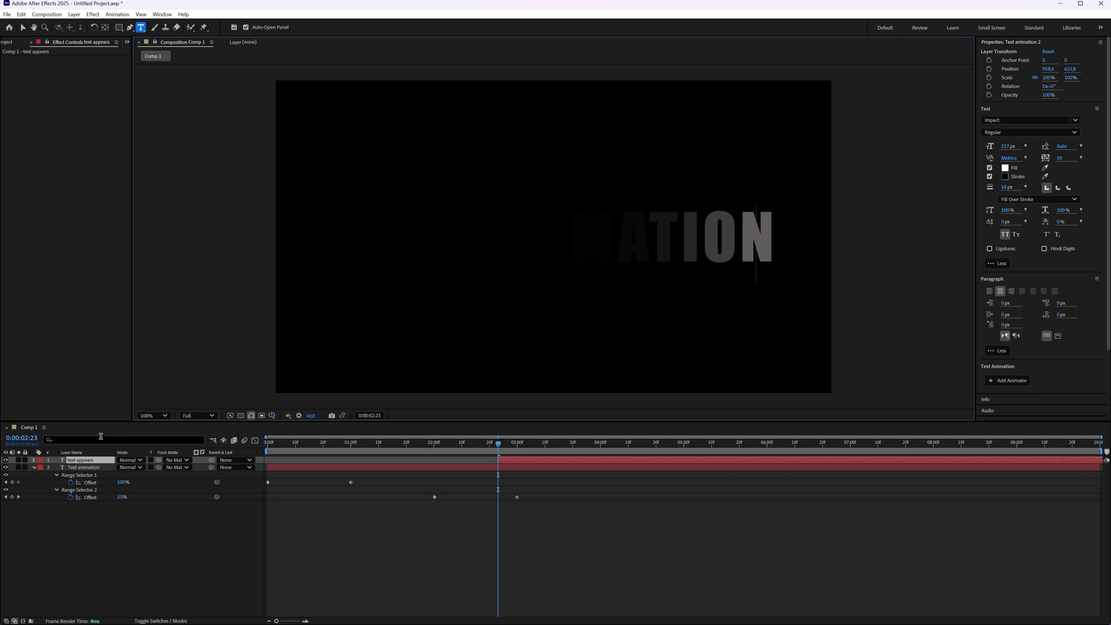
left_click(416, 548)
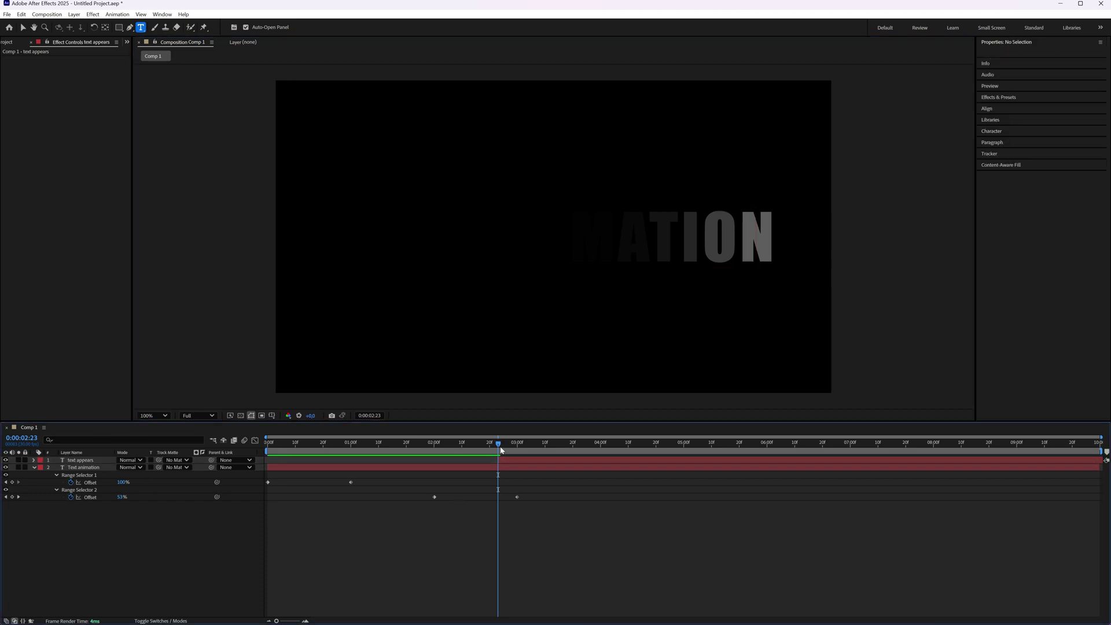
left_click_drag(497, 444, 262, 464)
key("space")
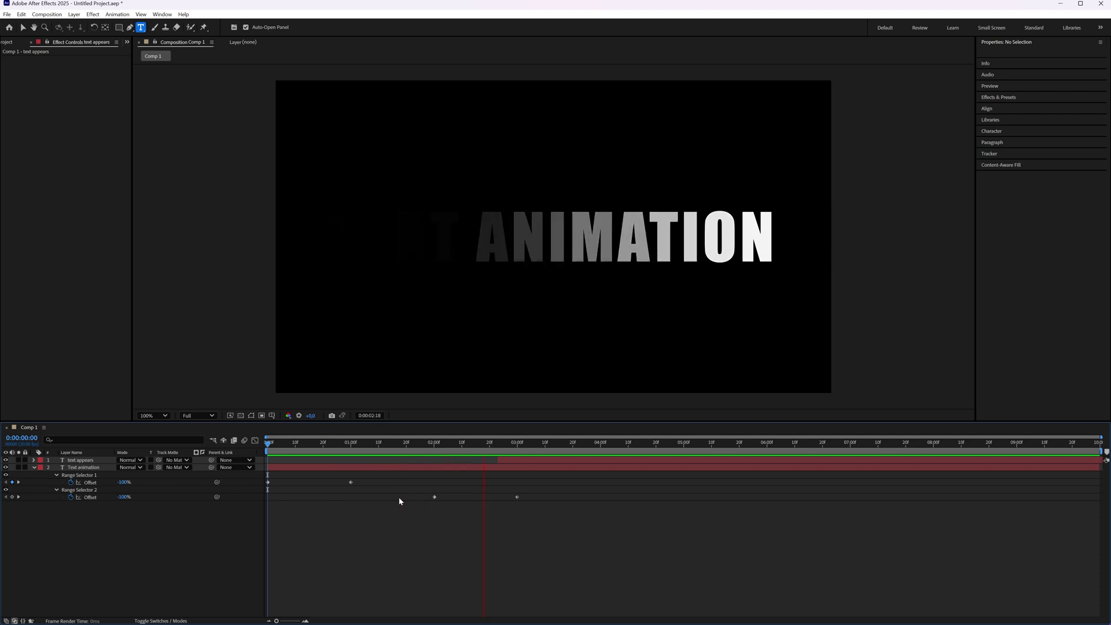
key("space")
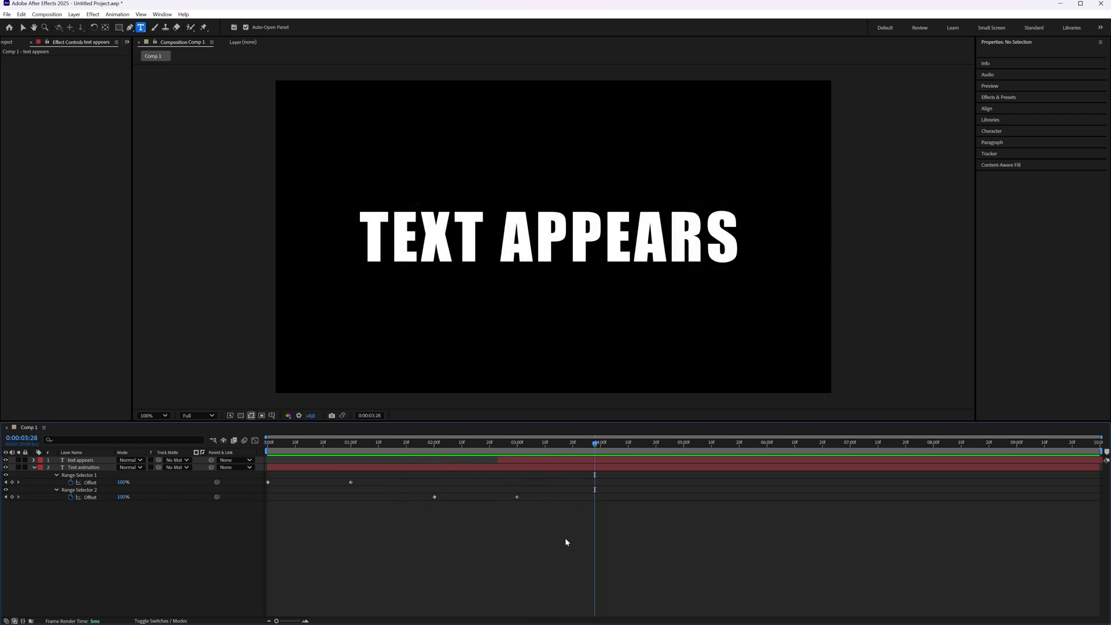
left_click_drag(598, 444, 493, 456)
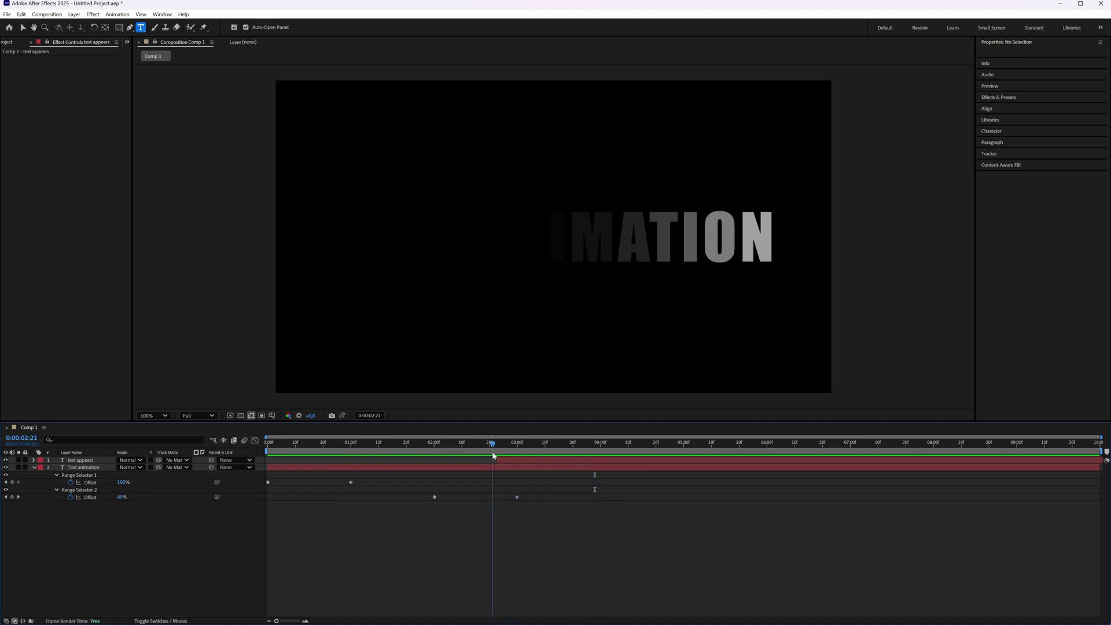
left_click_drag(493, 455, 485, 455)
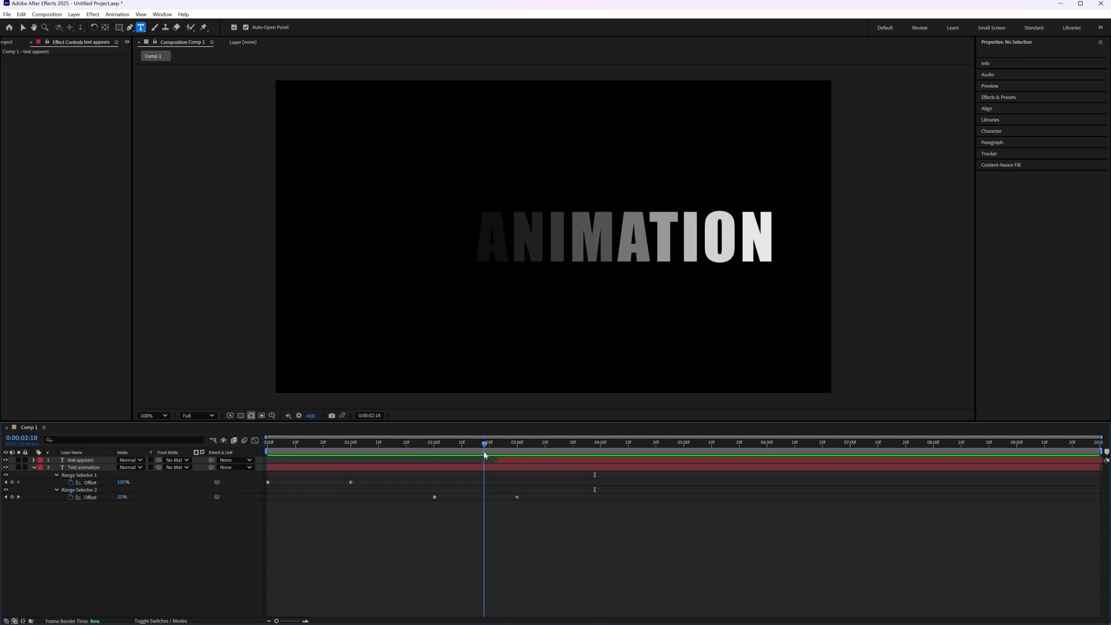
left_click(629, 462)
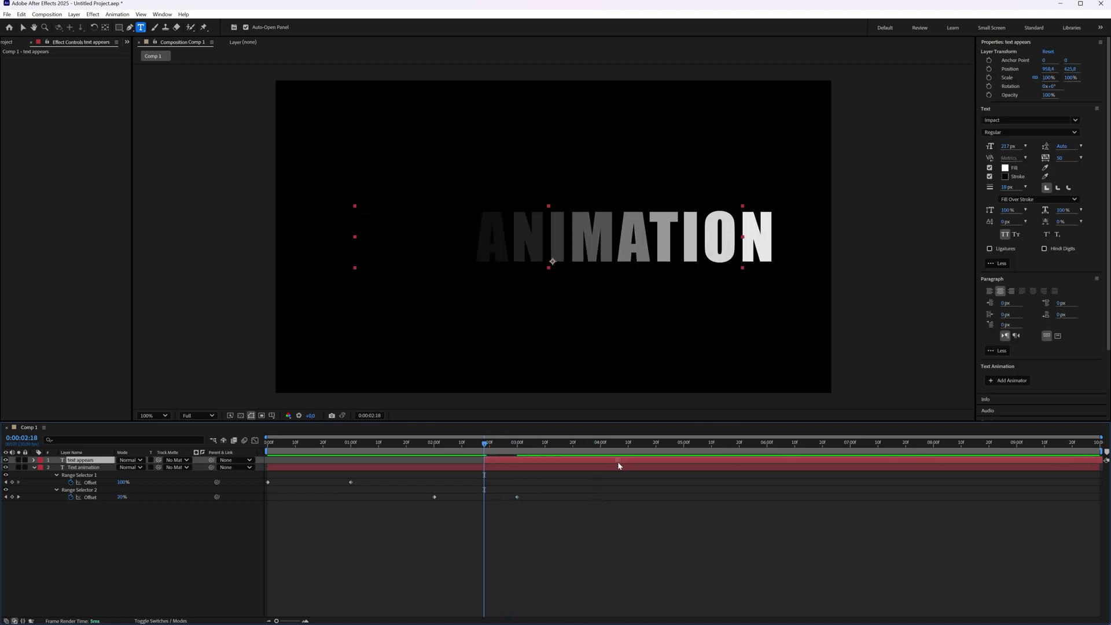
left_click_drag(485, 442, 264, 445)
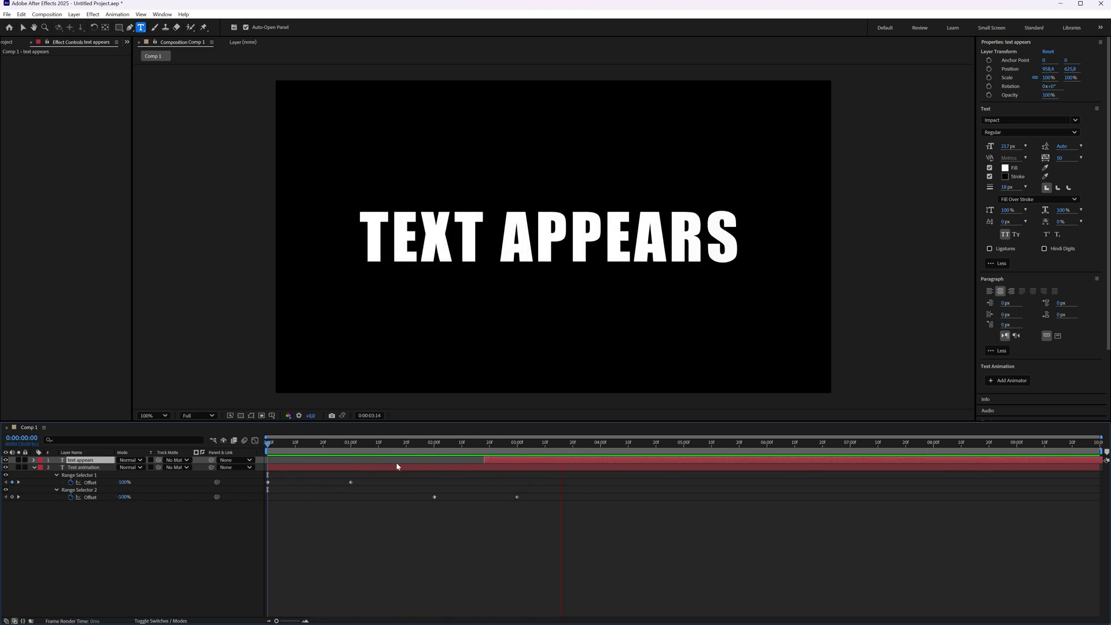
key("space")
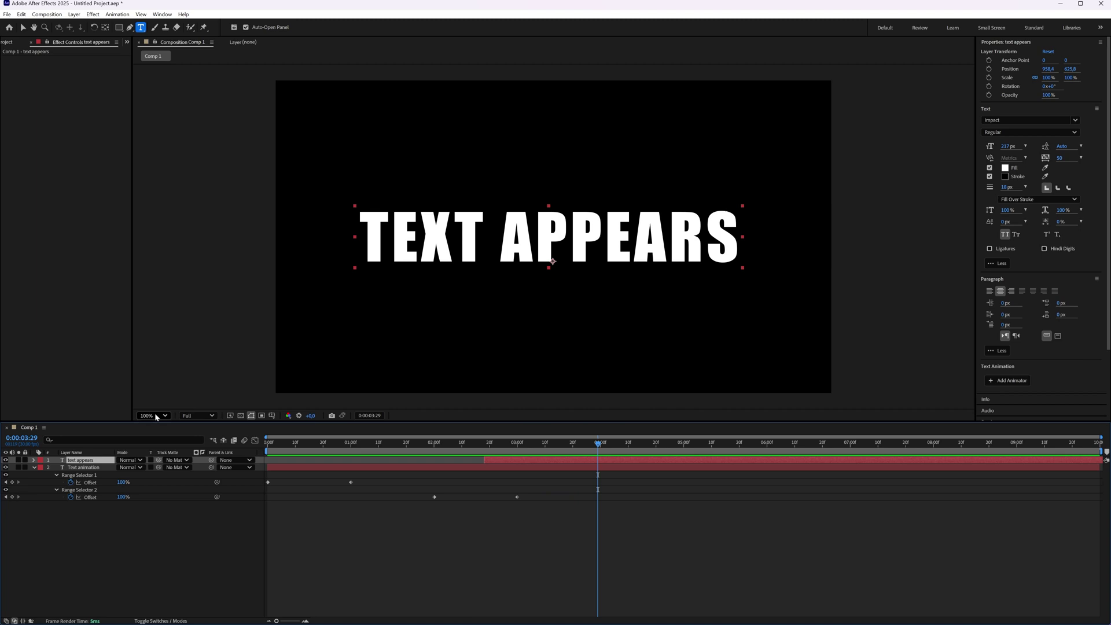
Collapse the Text animation layer's properties and scrub the timeline back to review the fade
left_click(33, 467)
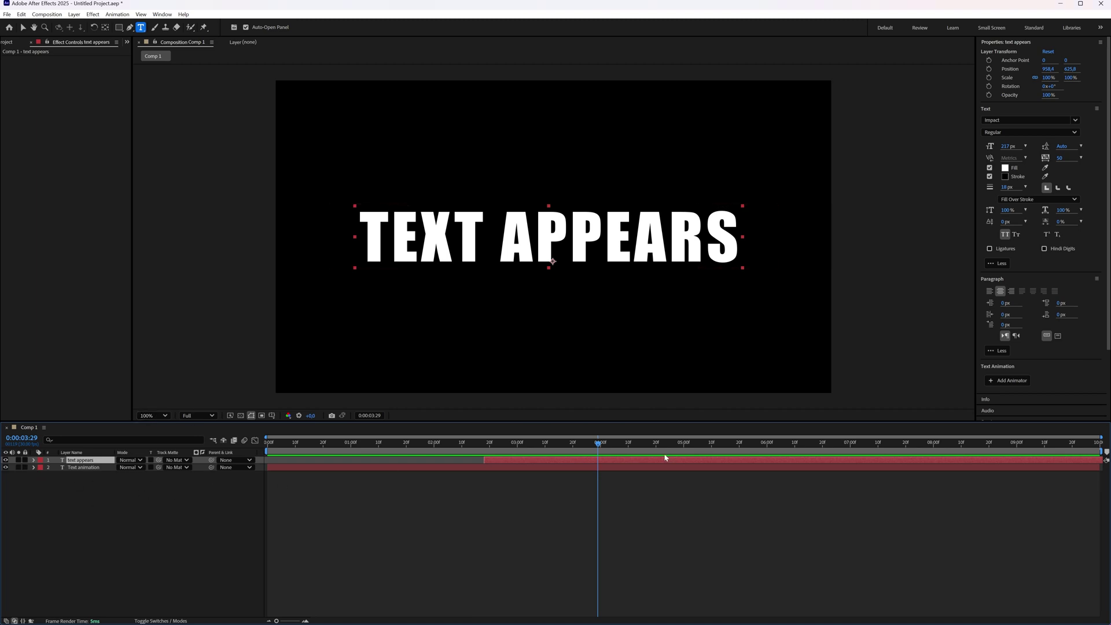
left_click_drag(599, 448, 365, 460)
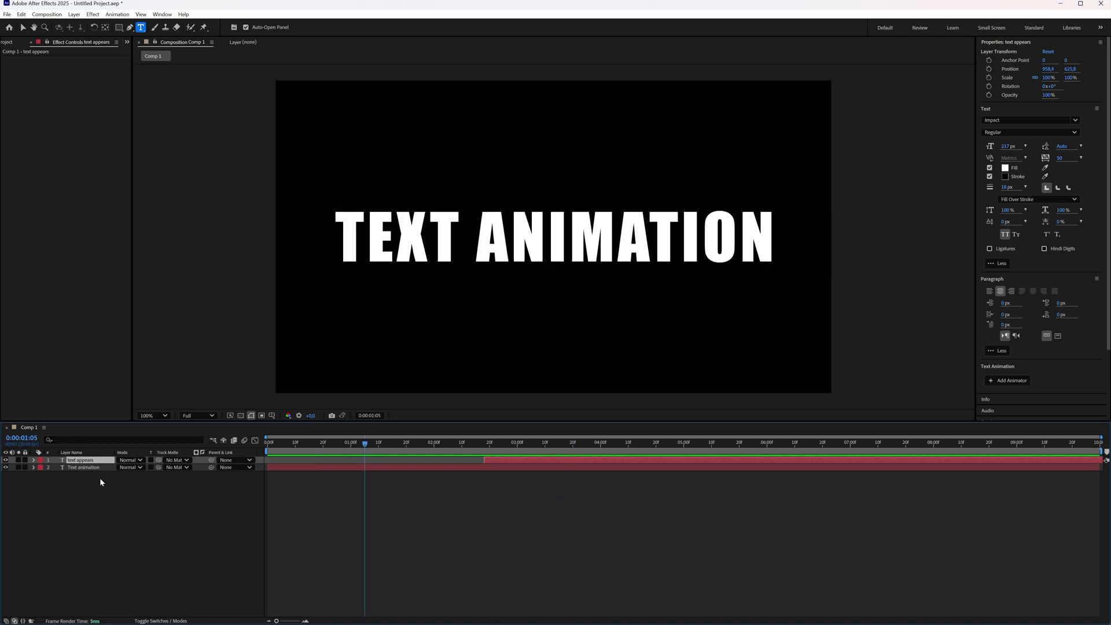